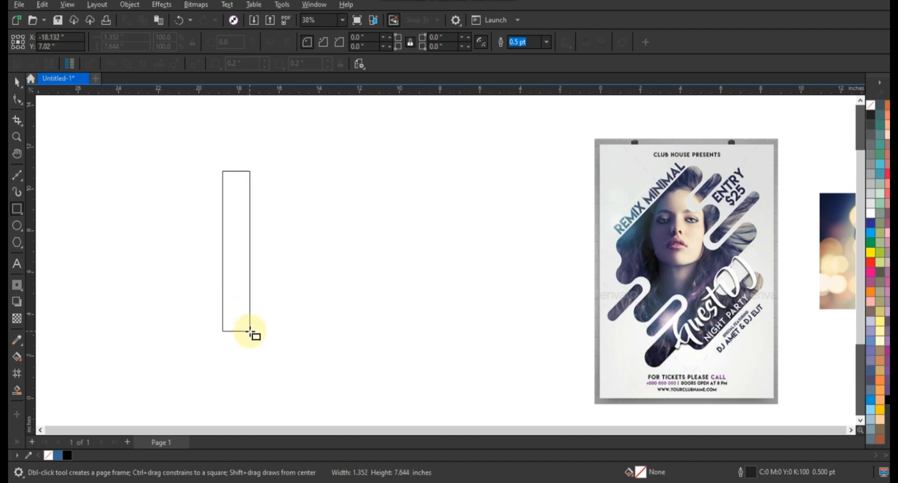
- Round the tall rectangle's corners fully into a pill with 0.676 in radii and set its outline width to 3.0 pt
click(17, 99)
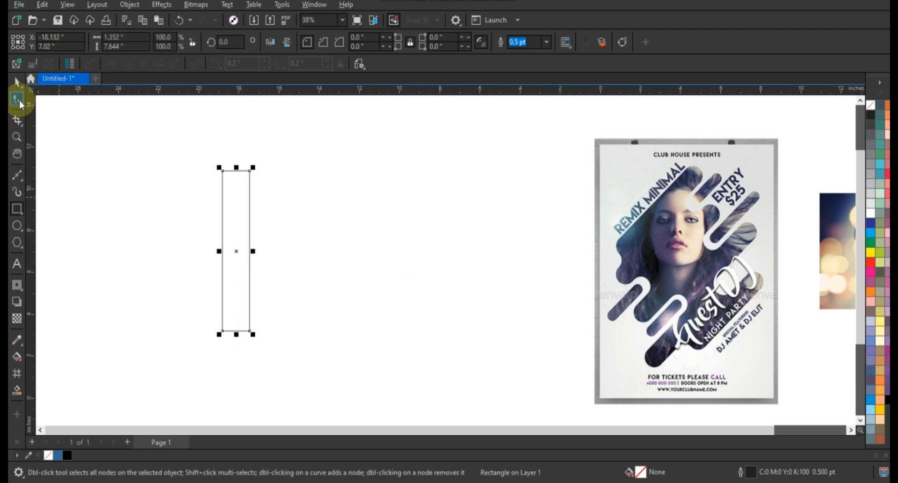
drag(250, 172, 296, 264)
key(space)
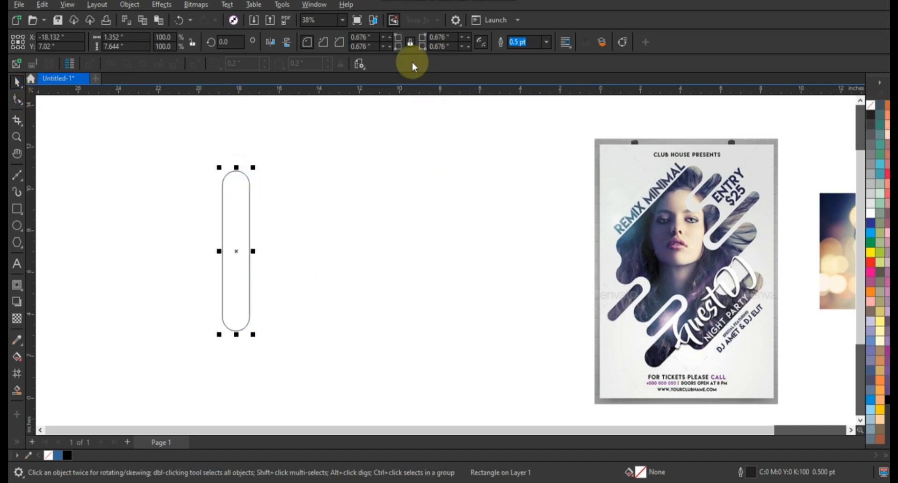
click(545, 43)
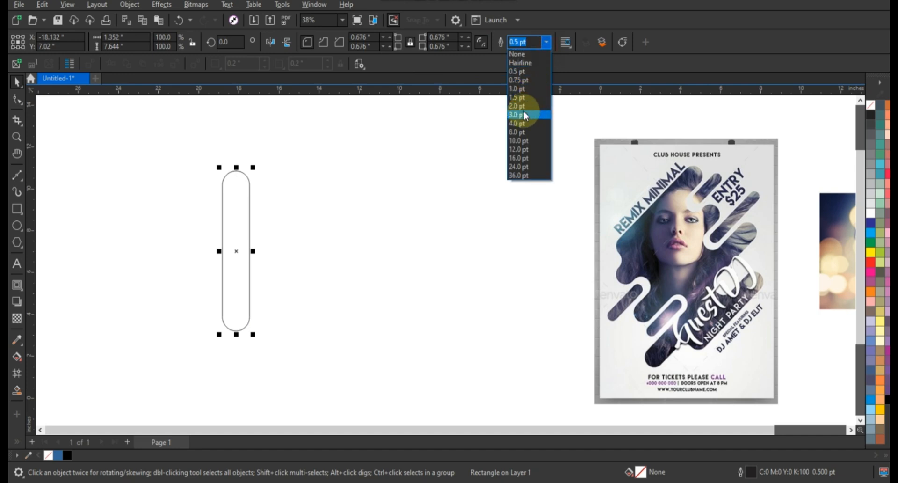
click(524, 111)
- Duplicate the pill sideways edge to edge and repeat the copy until seven pills stand in a row
drag(219, 251, 251, 256)
key(ctrl+r)
key(ctrl+r)
key(ctrl+r)
key(ctrl+r)
key(ctrl+r)
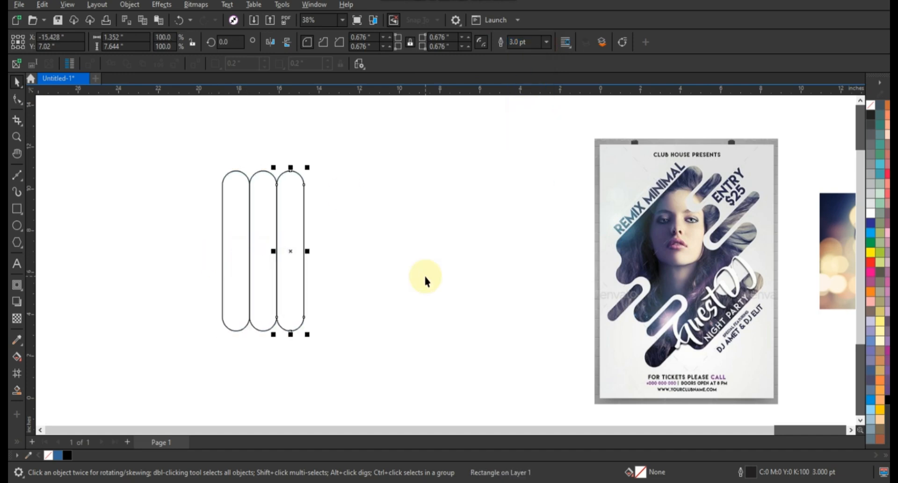
click(453, 162)
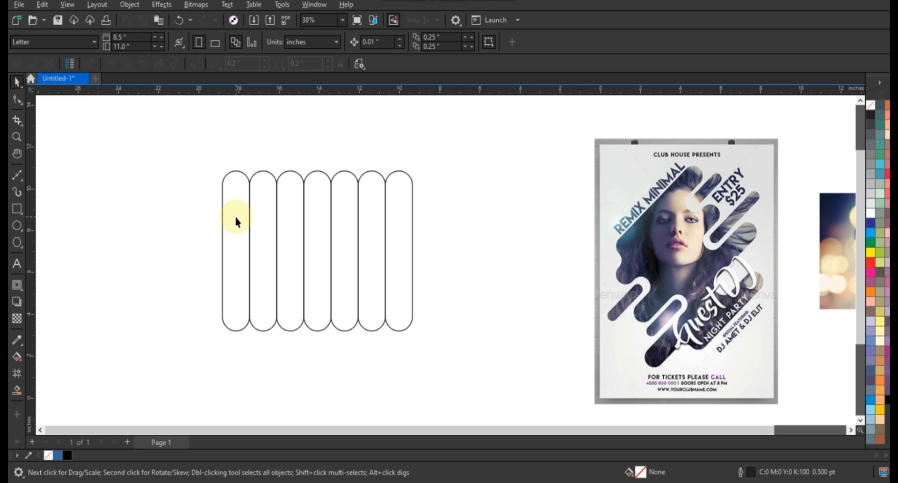
- Shift the second to seventh pills vertically by different amounts to stagger the row, leaving the first in place
click(260, 212)
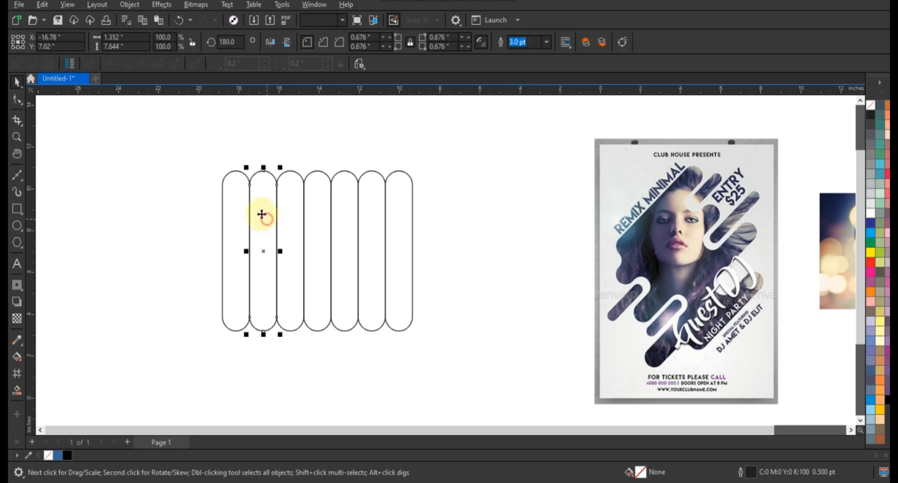
drag(258, 197, 260, 222)
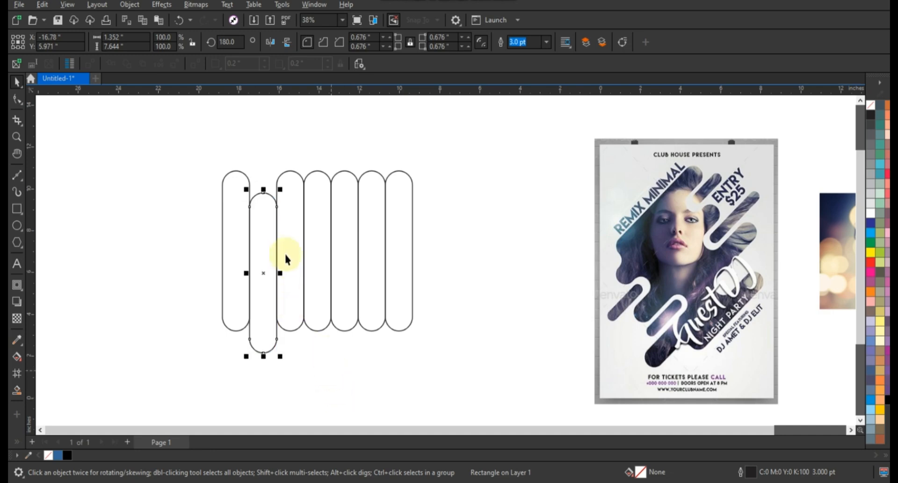
drag(290, 228, 325, 289)
click(324, 256)
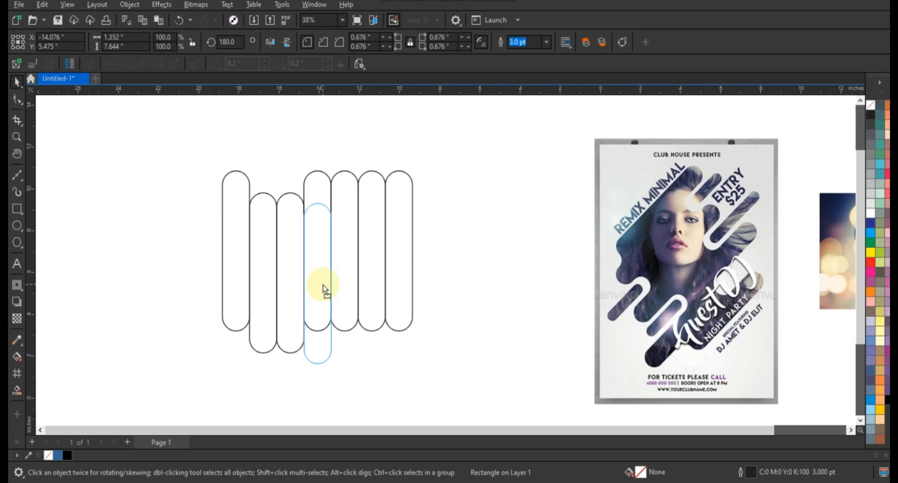
drag(325, 290, 349, 286)
click(347, 281)
drag(377, 258, 375, 304)
drag(407, 250, 408, 262)
click(450, 262)
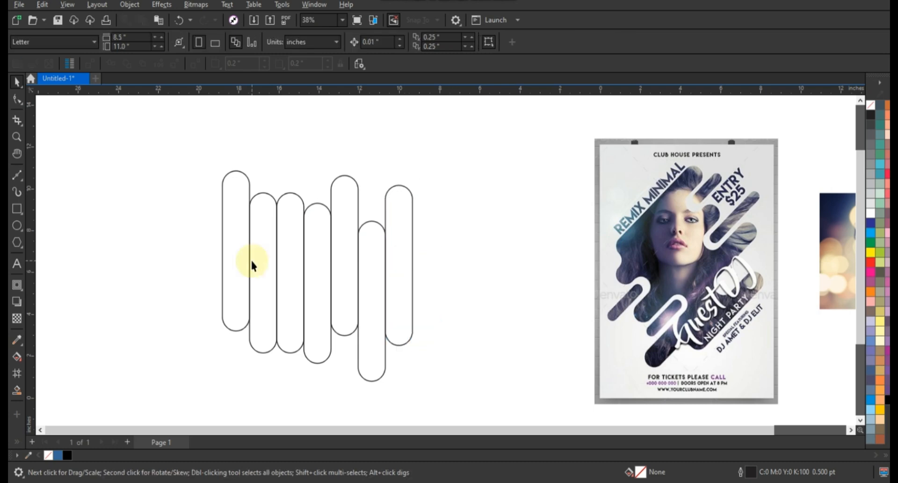
- Copy the second, fourth and sixth pills upward and the third and fifth downward, each copy overlapping its original's end
drag(267, 280, 264, 207)
click(293, 239)
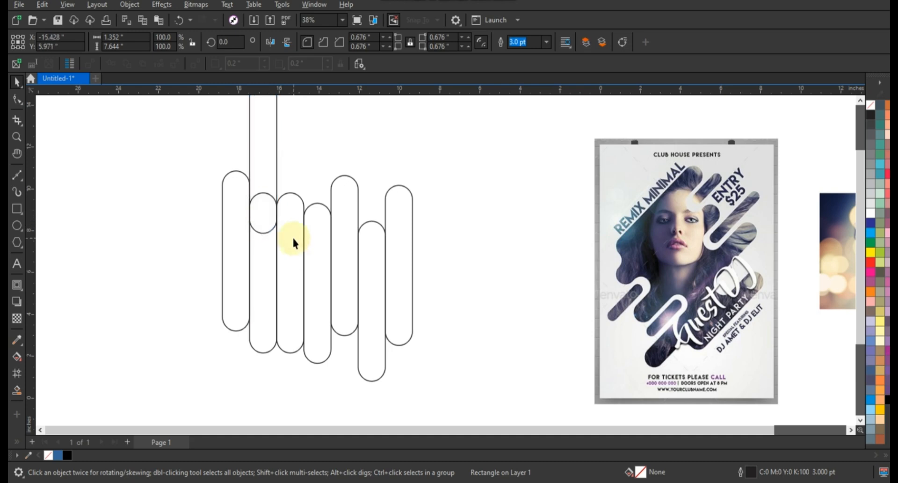
drag(294, 240, 284, 353)
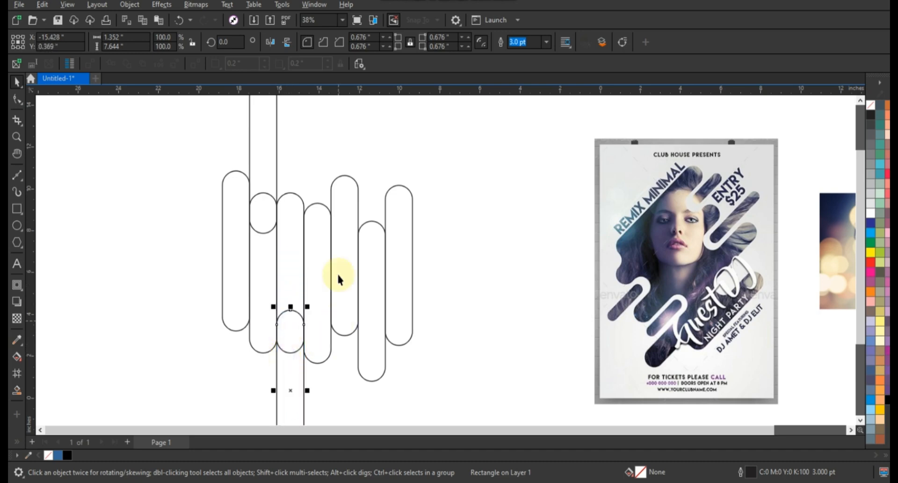
click(323, 241)
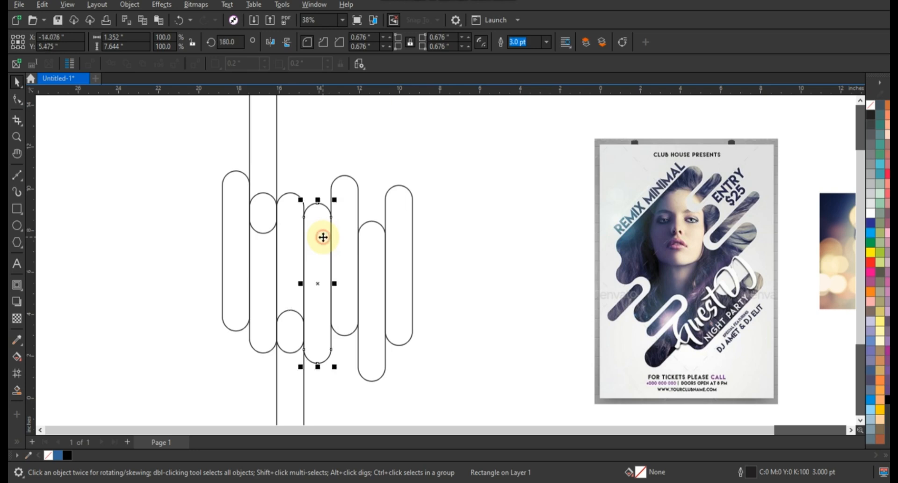
drag(326, 329, 355, 316)
click(356, 214)
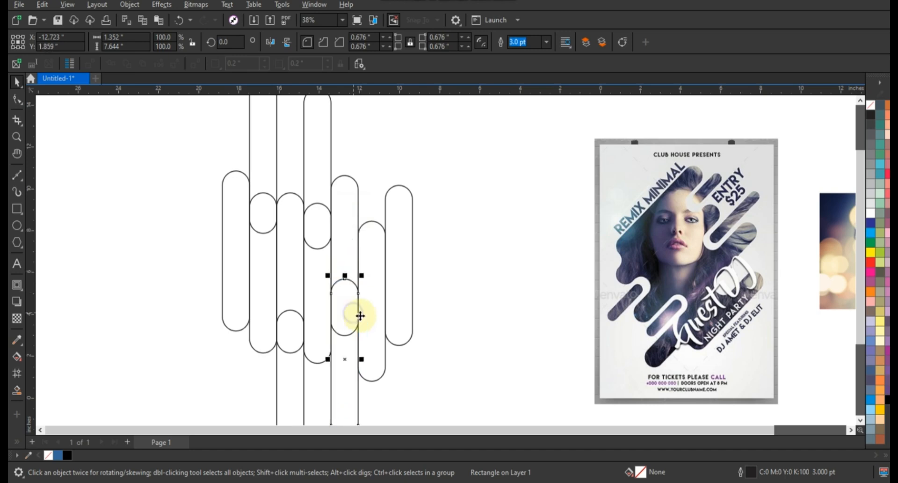
click(378, 333)
drag(374, 344, 372, 226)
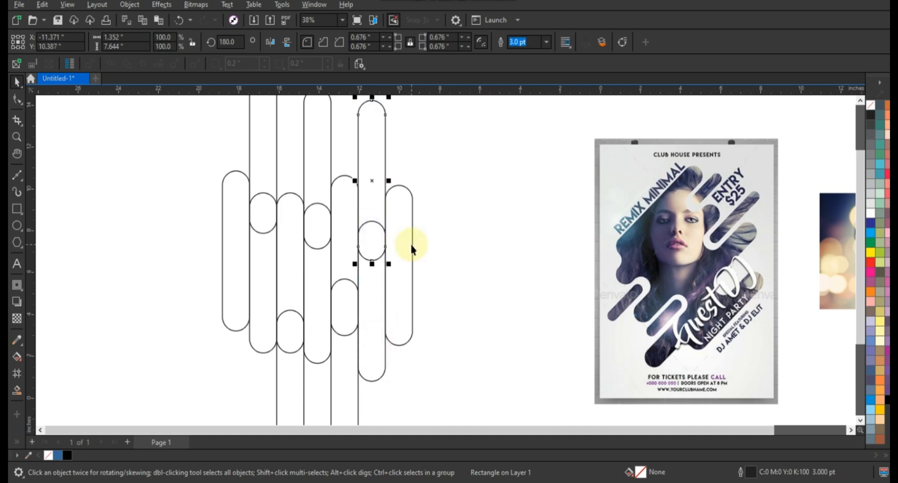
click(410, 243)
click(476, 249)
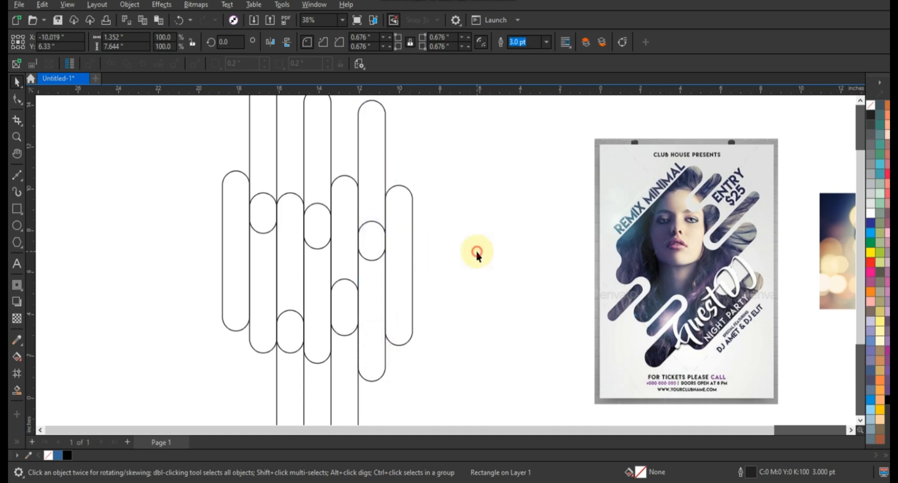
- Smart-fill the main region of each of the seven columns in blue with a 0.5 pt black outline
click(17, 389)
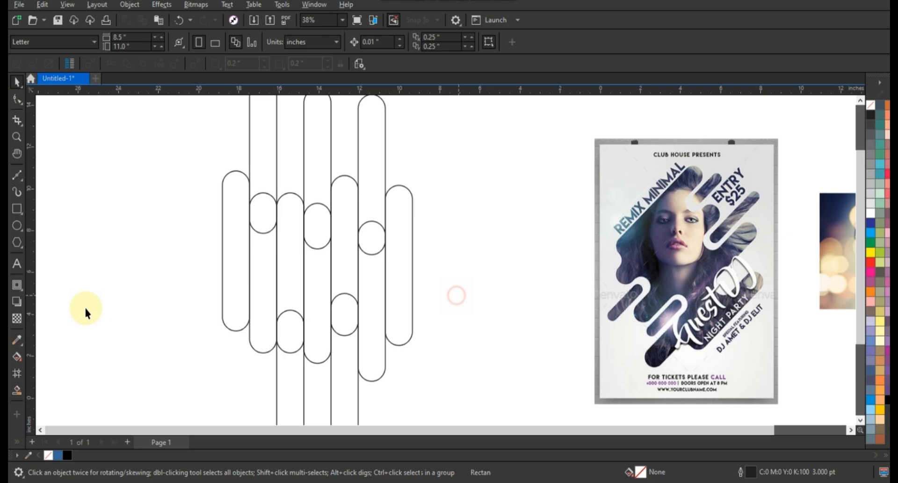
click(245, 276)
click(262, 276)
click(290, 276)
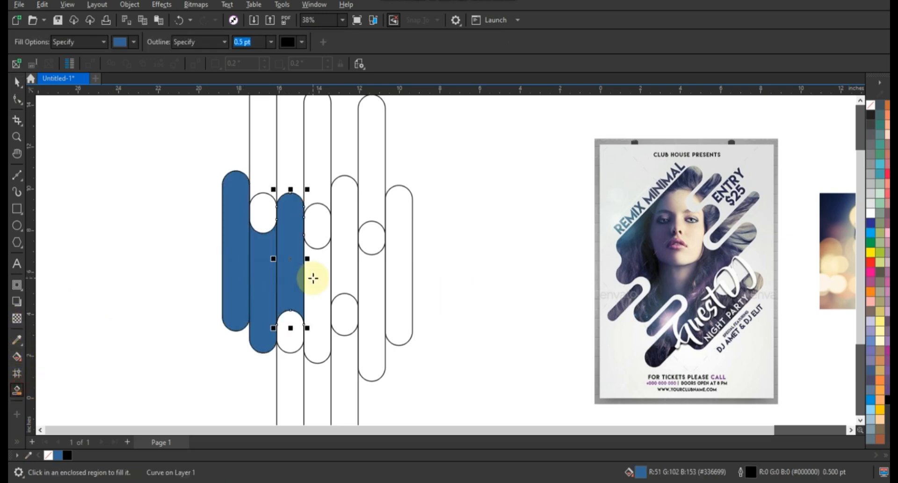
click(318, 278)
click(344, 280)
click(372, 279)
click(400, 278)
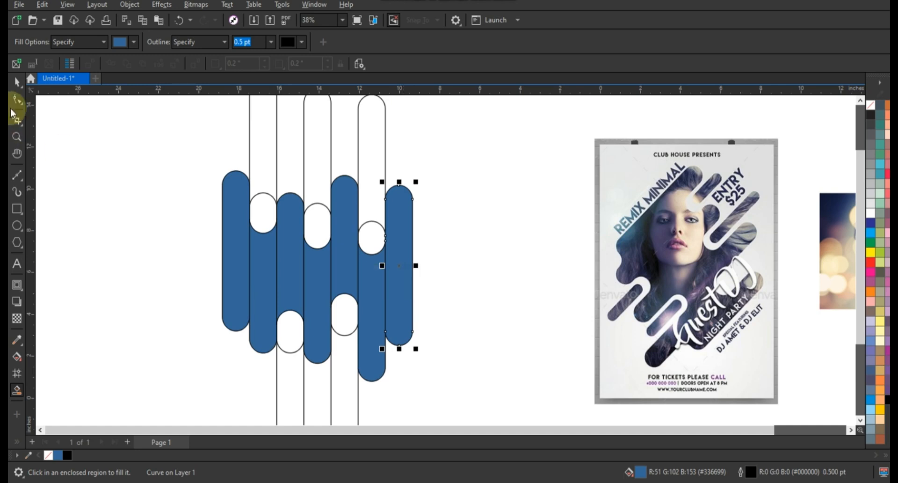
- Select the blue filled column pieces and weld them into one shape
click(16, 82)
click(402, 211)
click(421, 261)
click(402, 269)
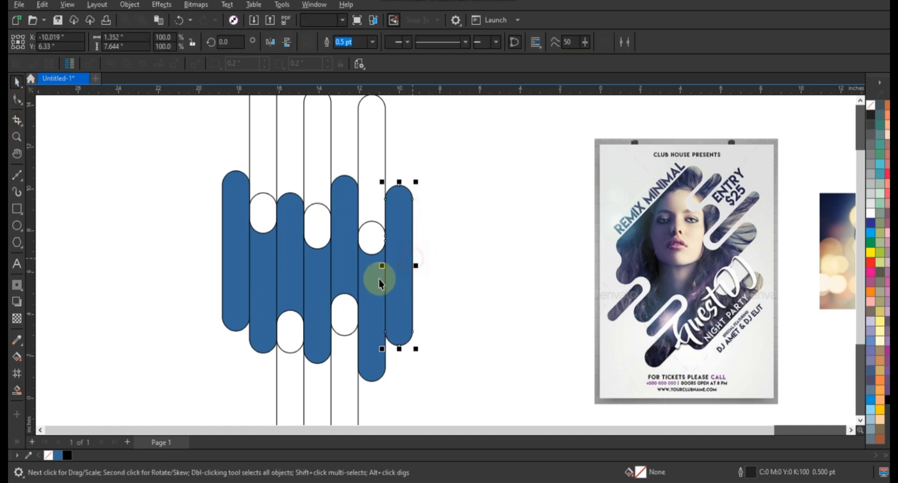
shift+click(375, 276)
shift+click(344, 263)
shift+click(323, 266)
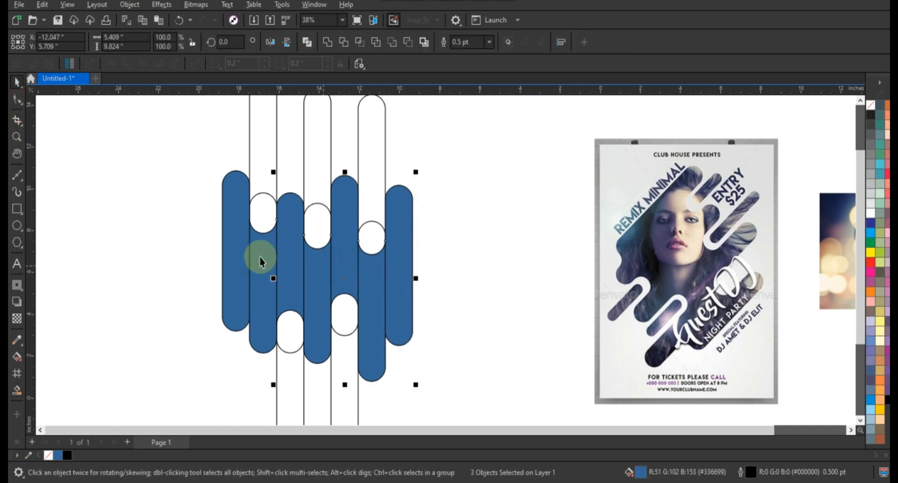
shift+click(235, 245)
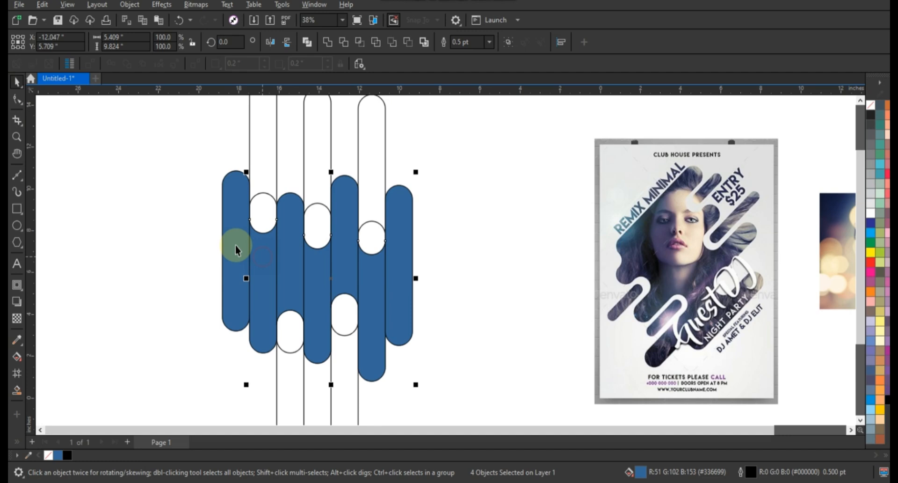
click(327, 42)
click(157, 249)
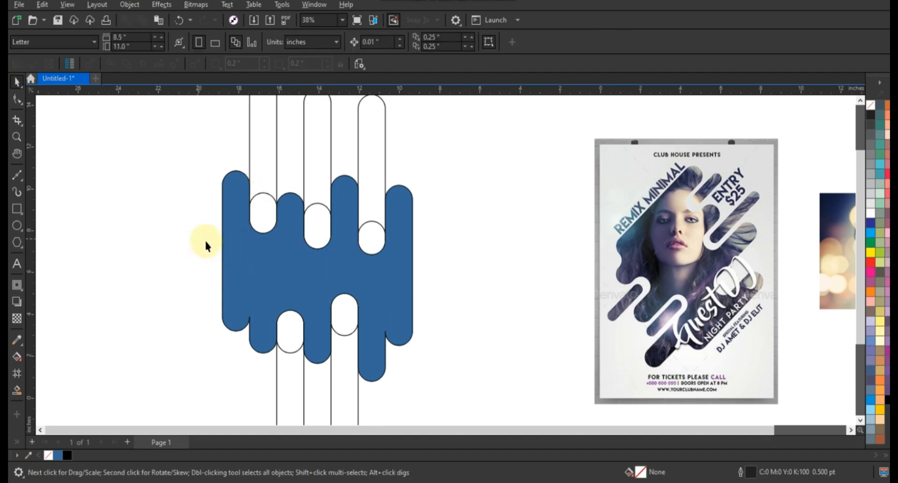
- Draw a circle about 0.83 in wide touching the lower-left notch of the blue shape and copy it to the lower-right notch
click(17, 137)
drag(178, 260, 454, 376)
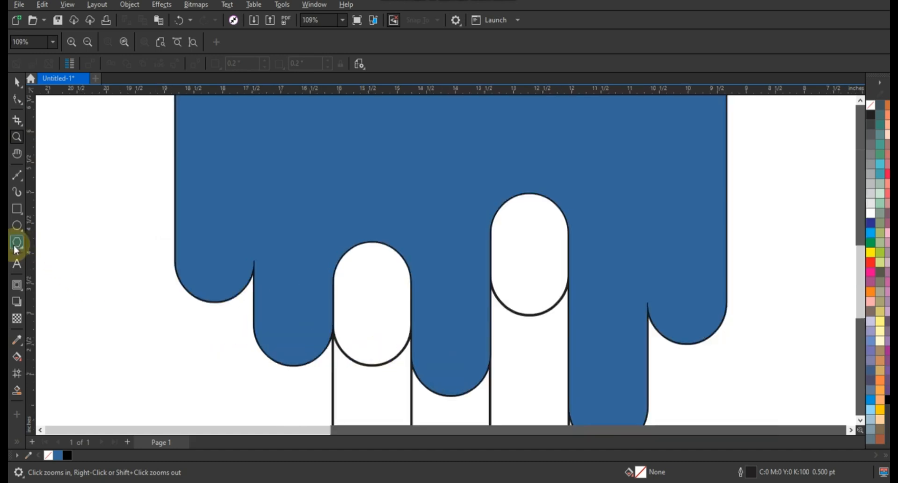
click(17, 225)
drag(192, 332, 258, 356)
click(17, 82)
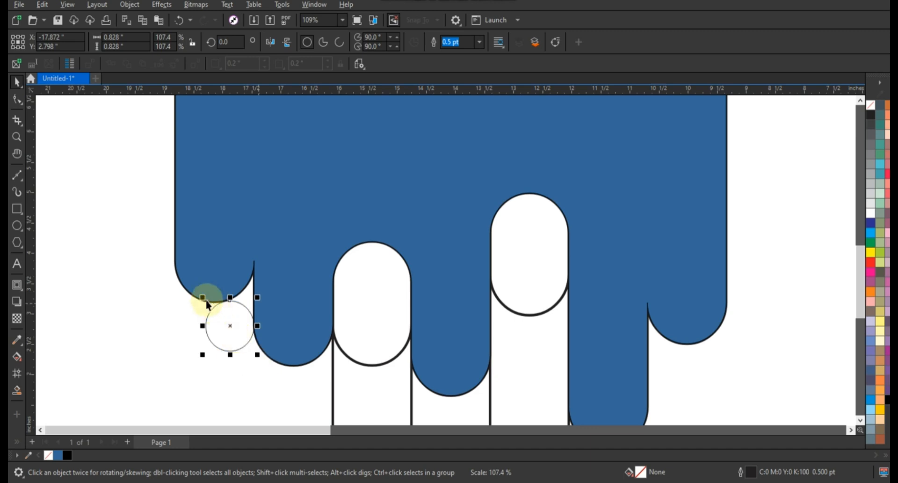
drag(203, 298, 201, 296)
drag(228, 326, 669, 370)
- Smart-fill the two small gaps between the circles and the blue shape in blue, and delete both circles
click(17, 390)
click(247, 297)
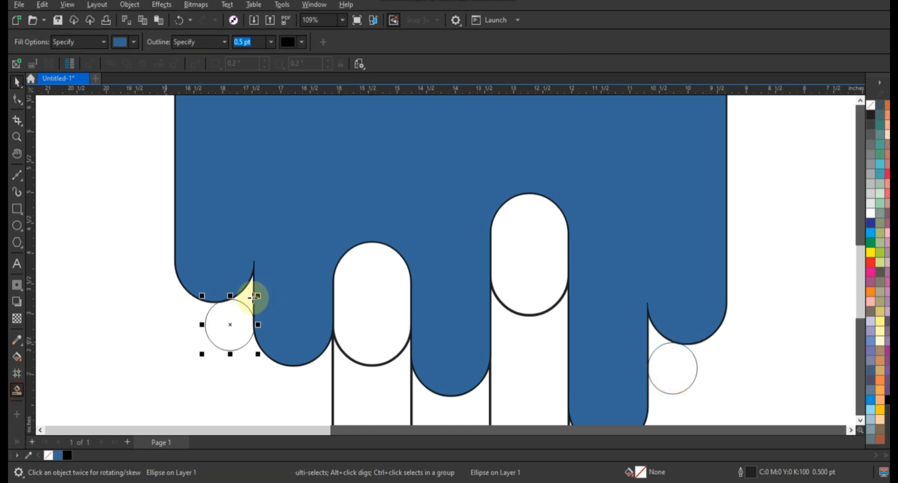
click(656, 335)
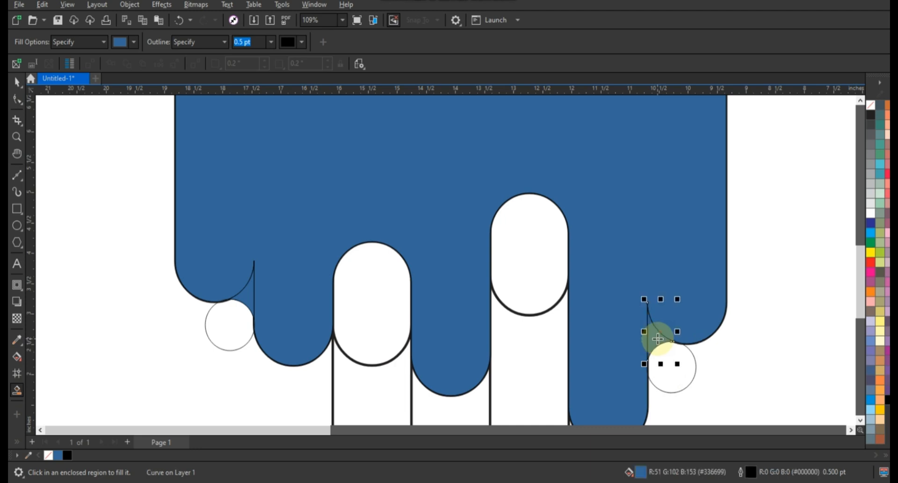
click(16, 85)
click(672, 370)
key(Delete)
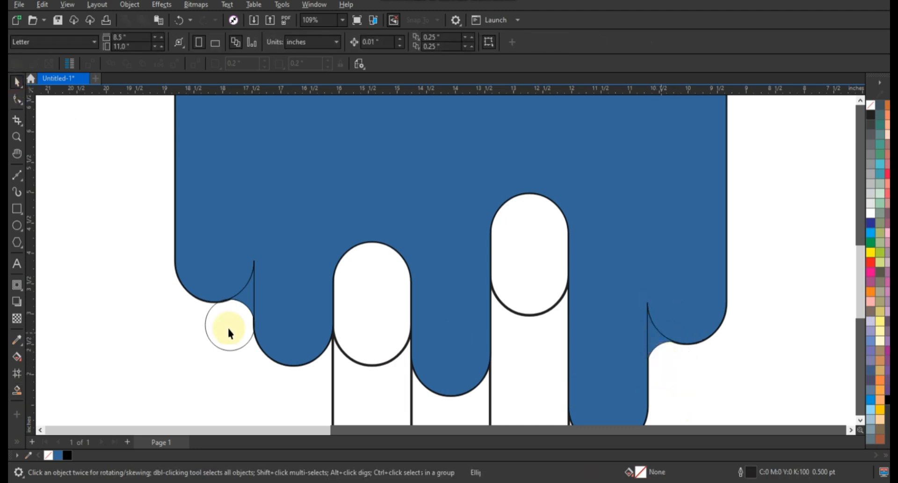
click(225, 327)
key(Delete)
- Weld the two small corner pieces to the main blue shape
click(245, 300)
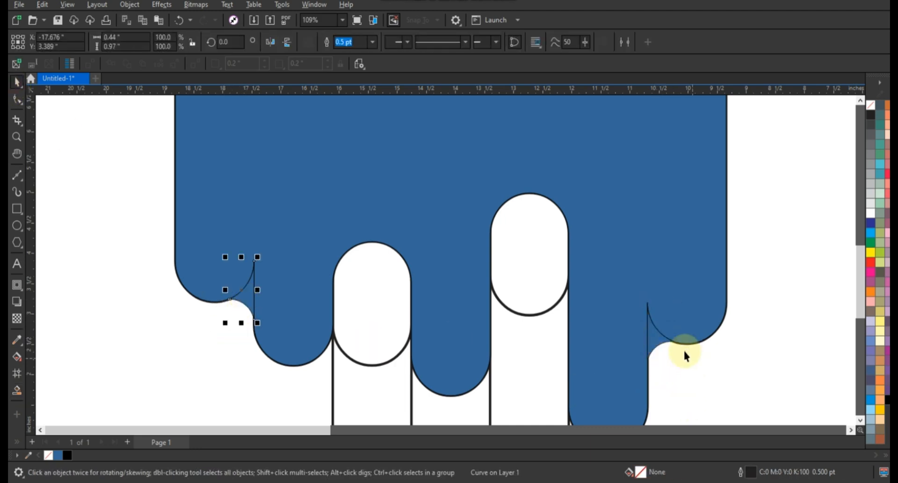
shift+click(653, 338)
shift+click(608, 256)
click(328, 42)
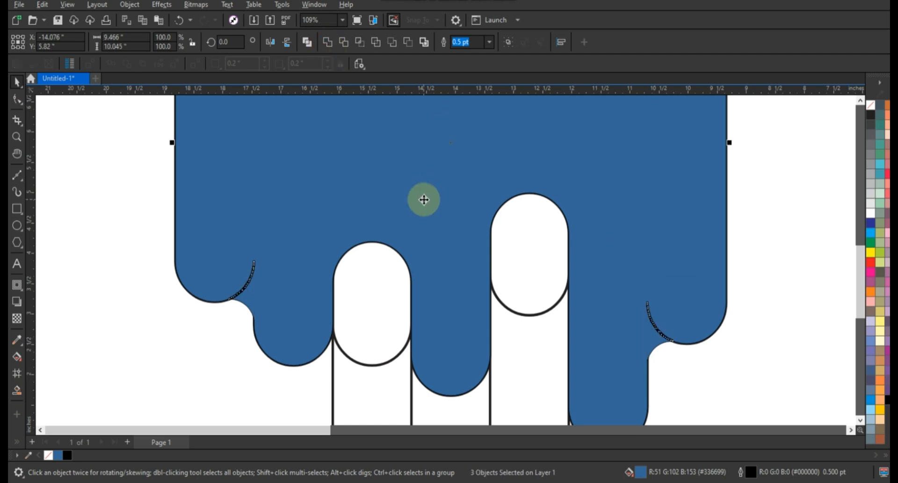
- Delete the stray nodes along the welded seams at the lower-left and lower-right notches of the blue shape
click(17, 99)
drag(206, 236, 265, 288)
drag(288, 242, 226, 302)
key(Delete)
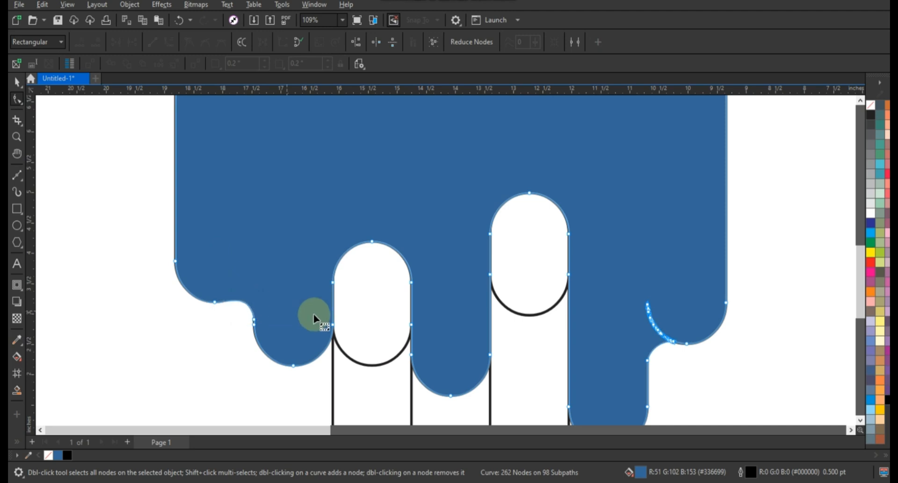
drag(613, 277, 673, 347)
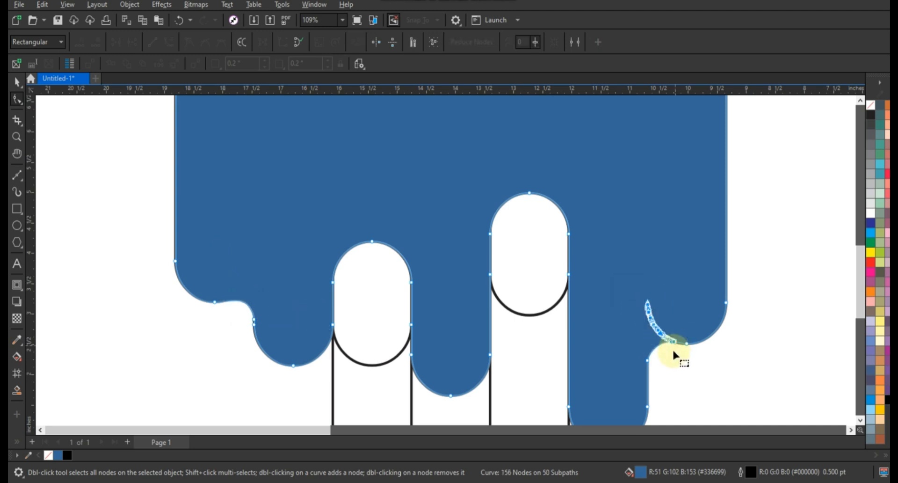
key(Delete)
click(17, 82)
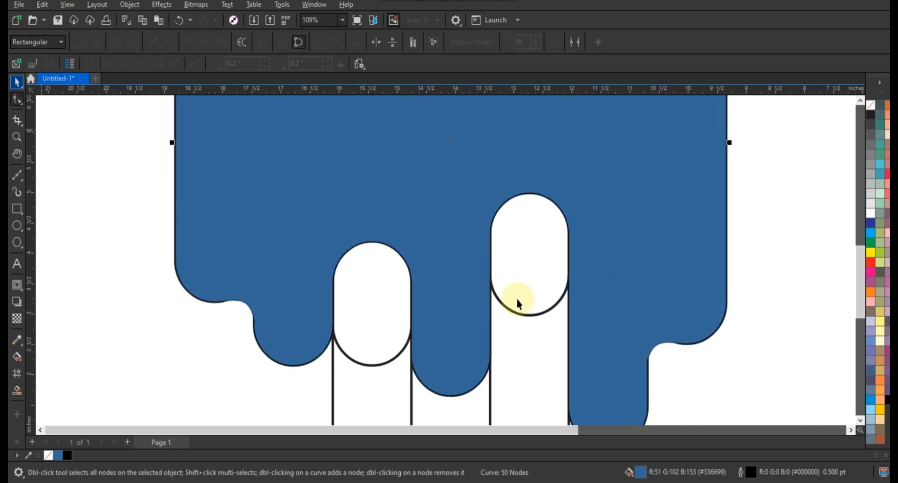
- Delete the three surplus rounded rectangles whose upper ends overlap the white strips in the upper slots
scroll(547, 332, down, 3)
key(Escape)
click(531, 304)
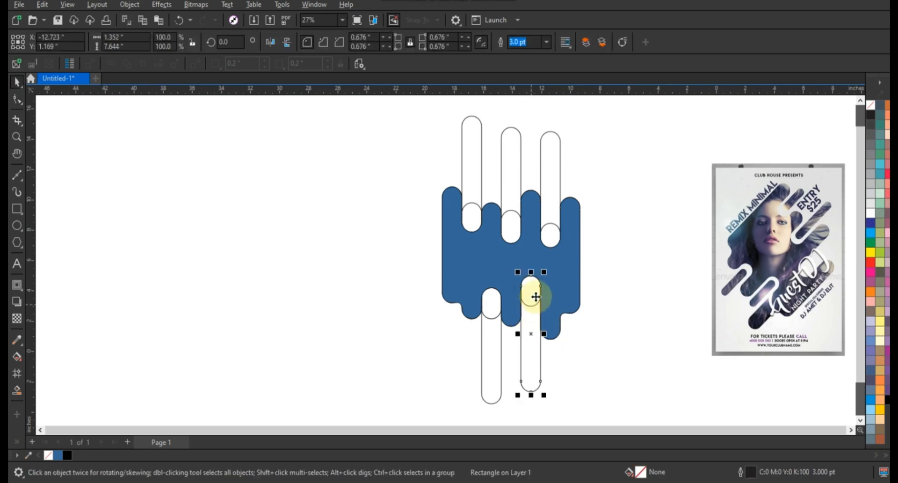
click(514, 211)
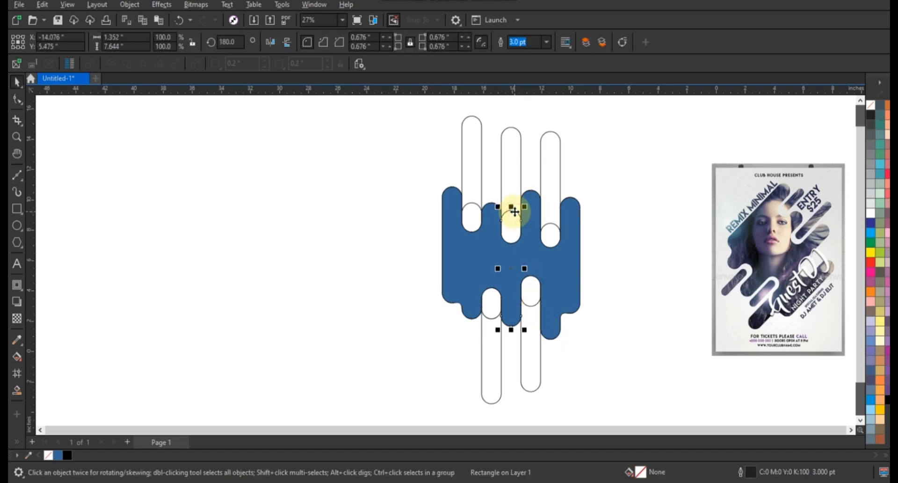
key(Delete)
click(473, 203)
key(Delete)
click(556, 227)
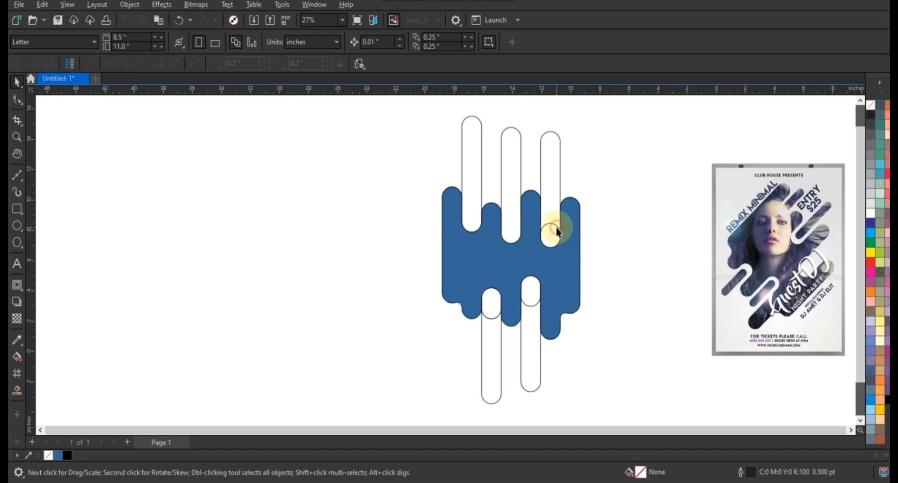
key(Delete)
- Delete the two surplus rounded rectangles whose ends overlap the white strips in the lower slots
click(532, 305)
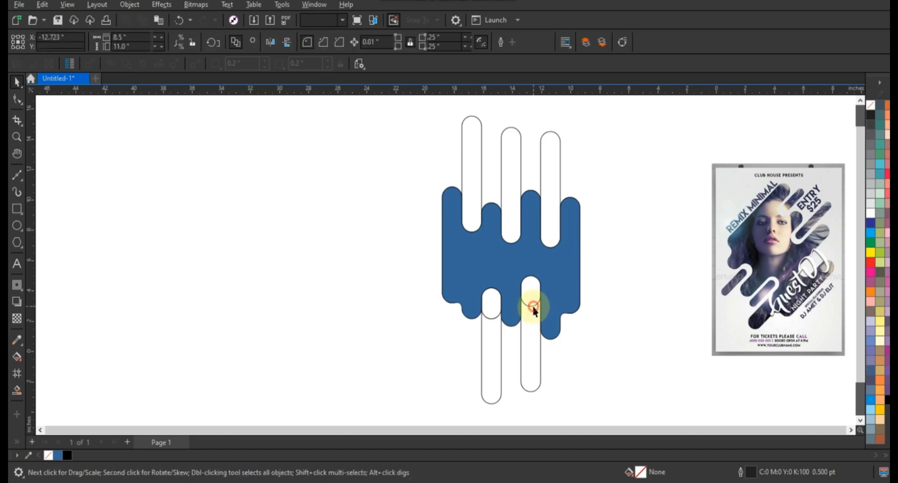
key(Delete)
click(493, 314)
key(Delete)
- Weld the two leftmost upper strips with the left lower strip and add a one-step inside contour offset about 0.221 in
click(495, 325)
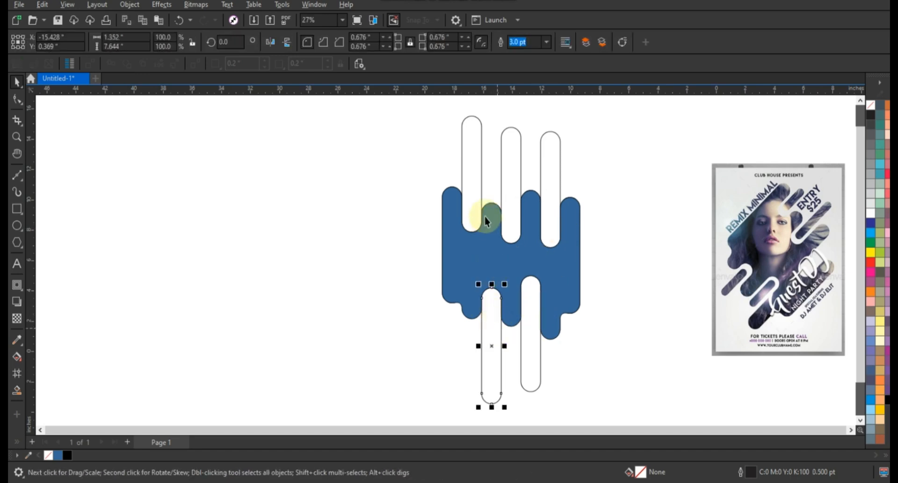
shift+click(485, 218)
shift+click(518, 195)
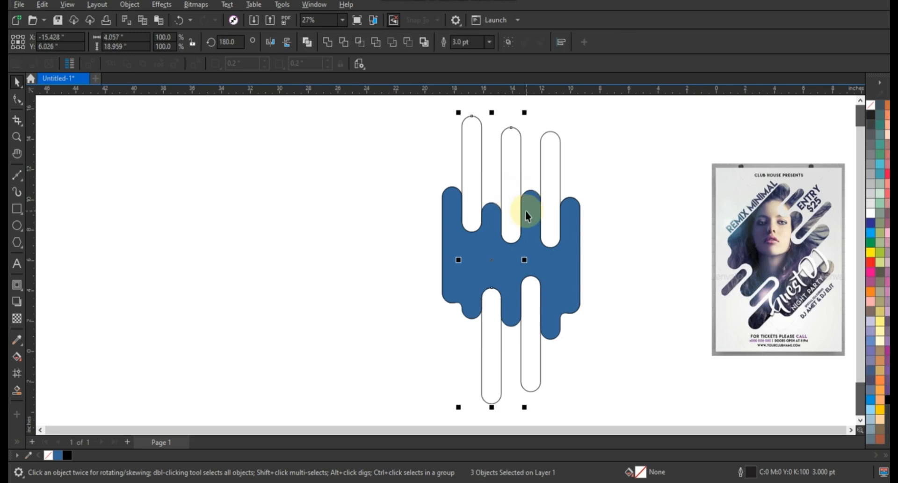
click(326, 42)
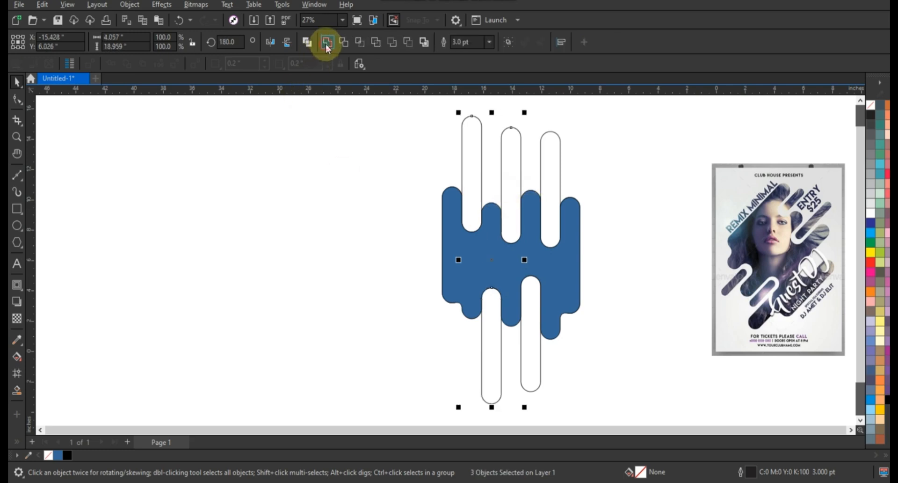
click(17, 284)
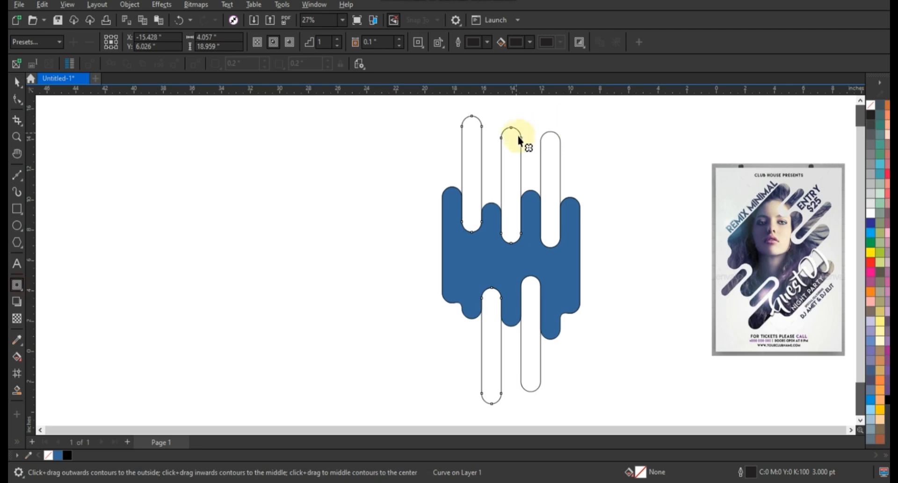
drag(520, 139, 519, 148)
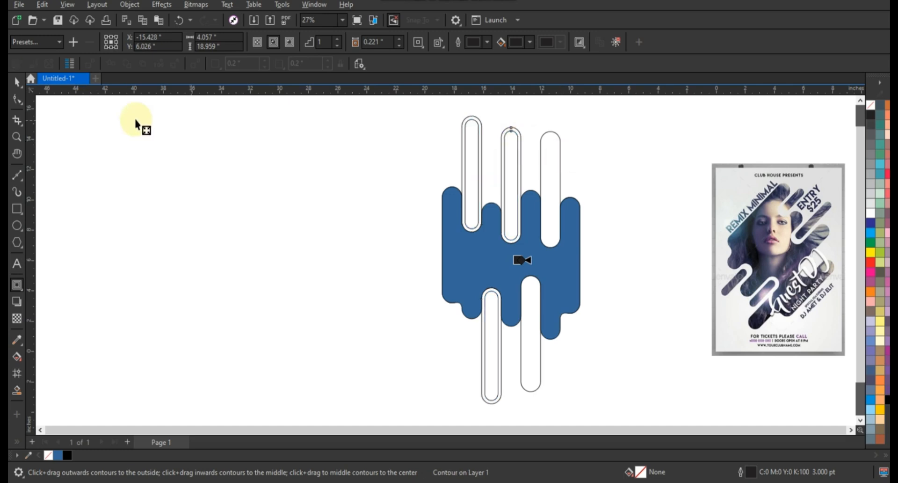
- Break the contour apart, and delete the original outer strip outlines along with the unused upper-right strip
click(17, 82)
click(138, 10)
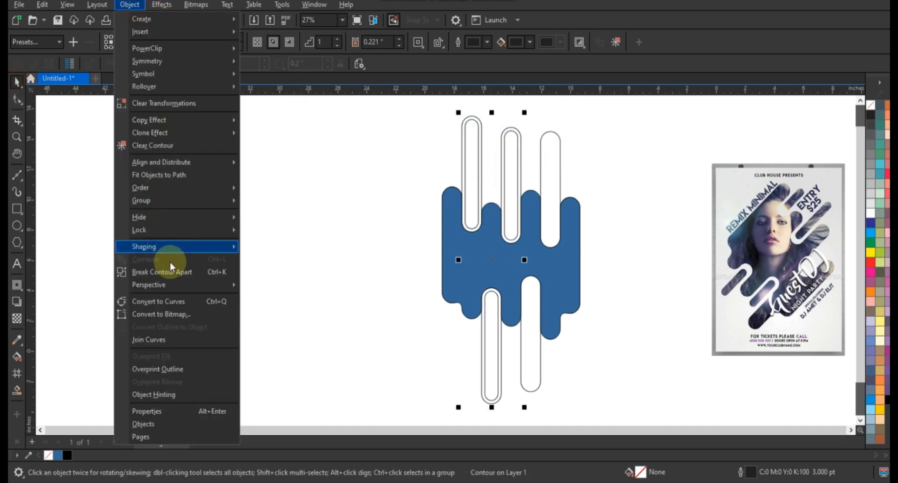
click(176, 270)
click(541, 158)
key(Delete)
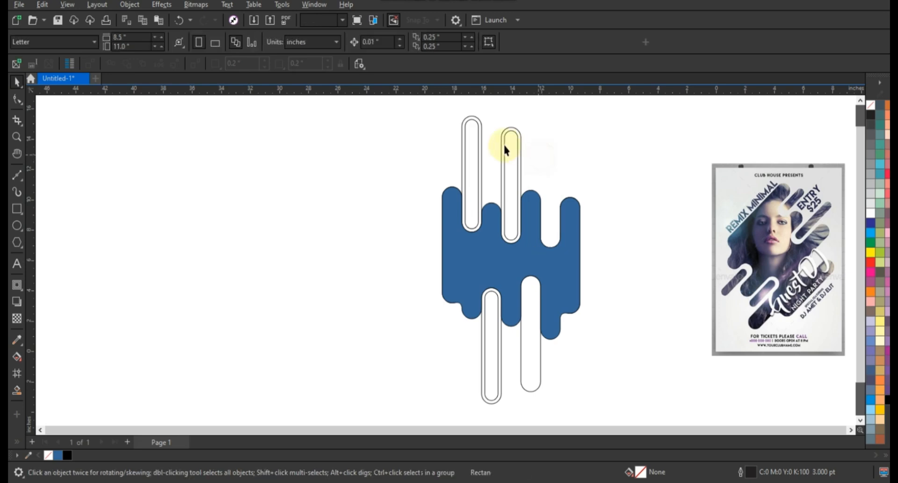
click(508, 128)
key(Delete)
- Break the narrow inner strips apart into separate curves
click(510, 141)
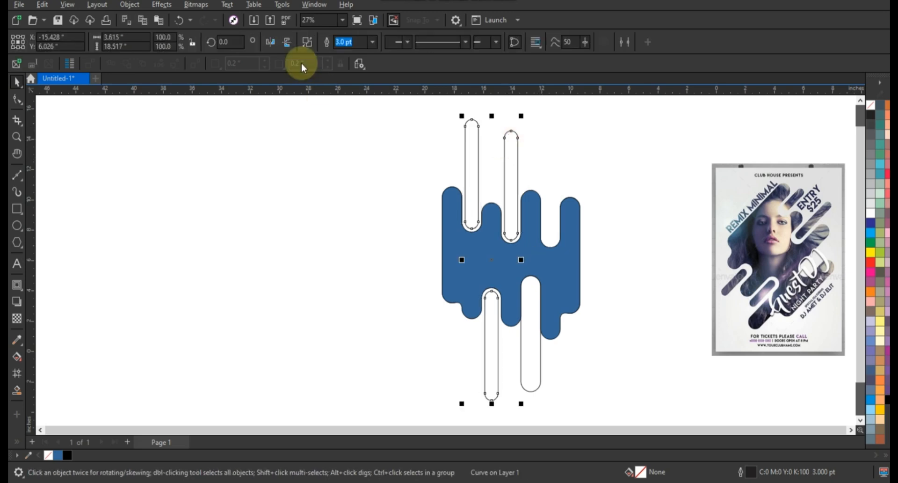
click(307, 43)
click(355, 164)
- Shorten the three narrow strips at their outer ends: upper-left by about 3.2 in, upper-middle by 1.87 in, lower by 3.16 in
click(470, 145)
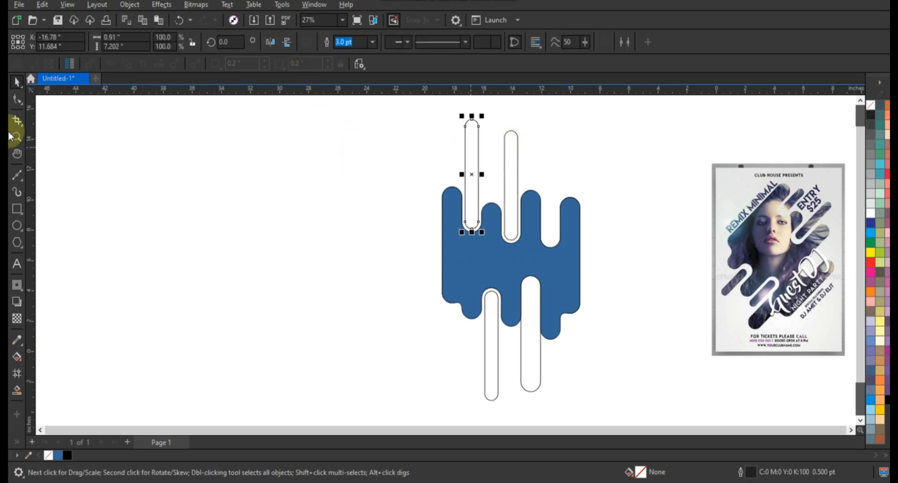
drag(448, 104, 478, 177)
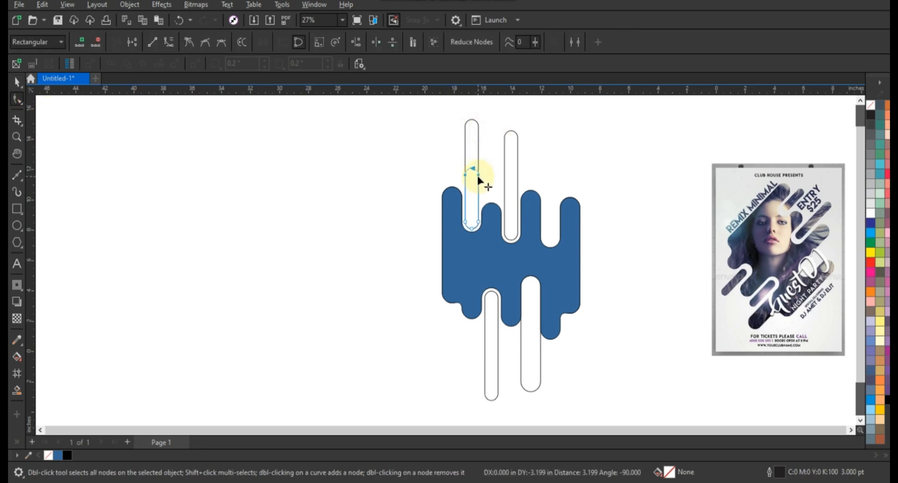
click(517, 181)
click(511, 138)
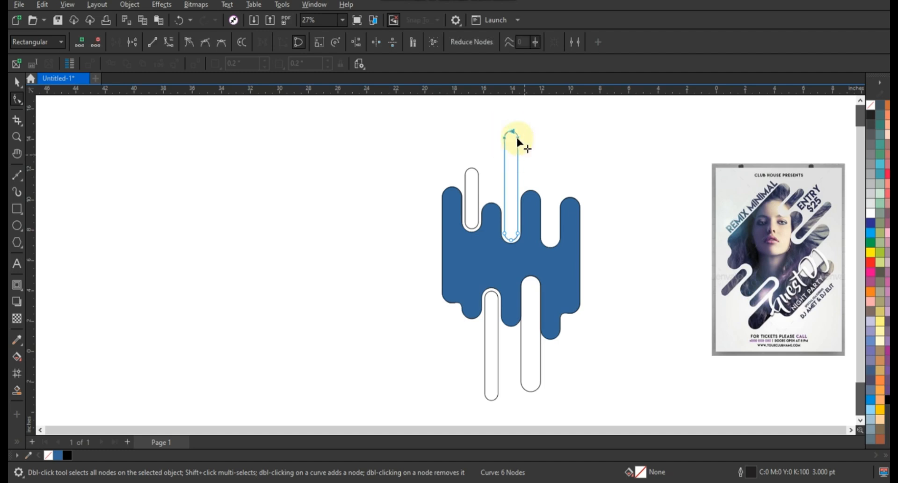
drag(517, 137, 519, 164)
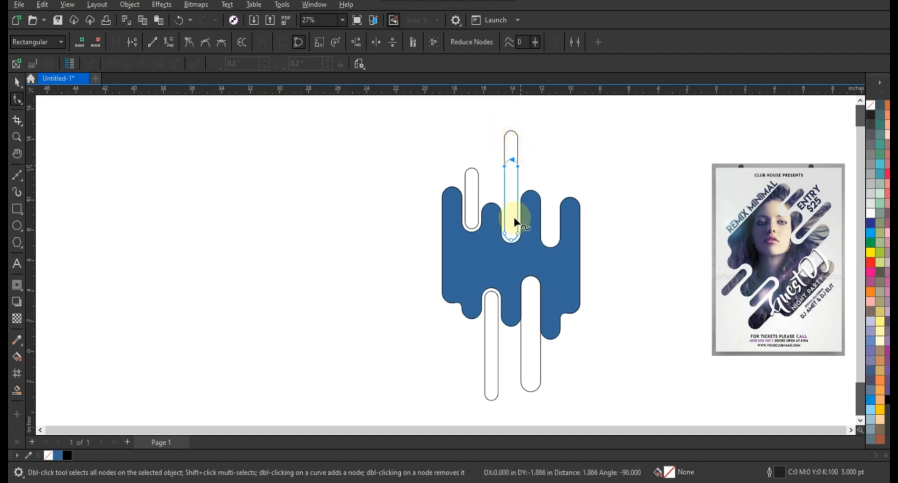
click(495, 333)
drag(448, 360, 502, 411)
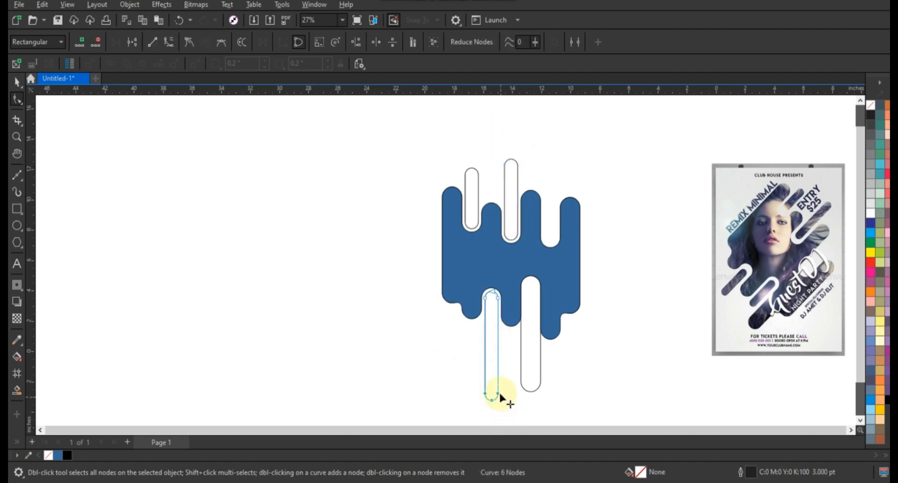
drag(499, 361, 496, 346)
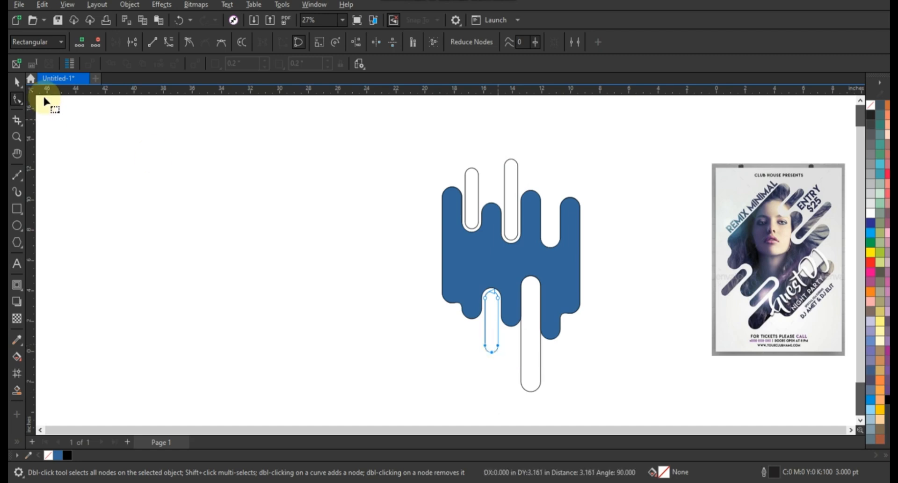
- Replace the wide strip in the lower-right slot with a copy of the narrow lower-left strip
click(18, 82)
click(533, 360)
key(Delete)
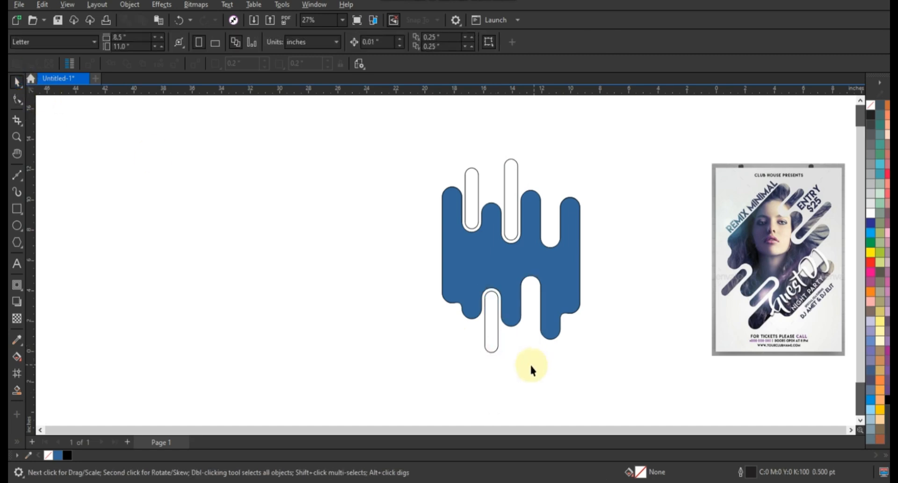
drag(496, 349, 532, 337)
click(567, 360)
- Combine the blue shape and the four narrow strips into one curve
drag(400, 136, 573, 342)
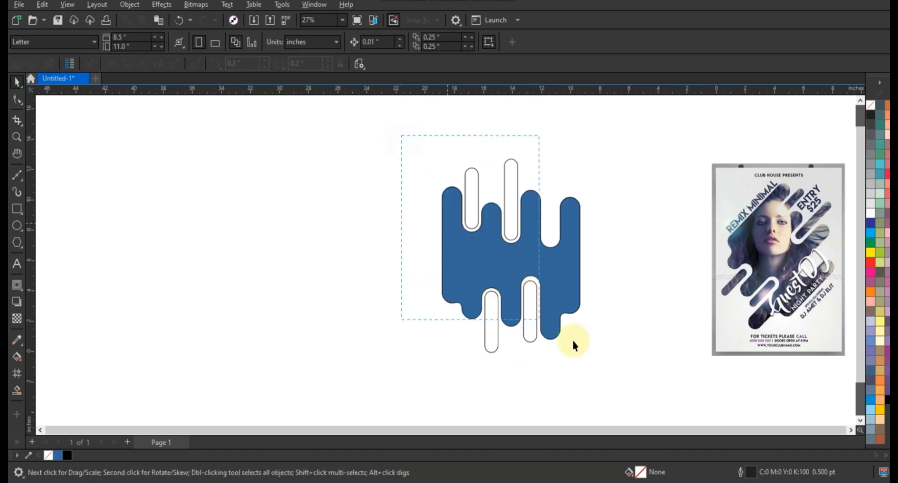
drag(614, 365, 622, 370)
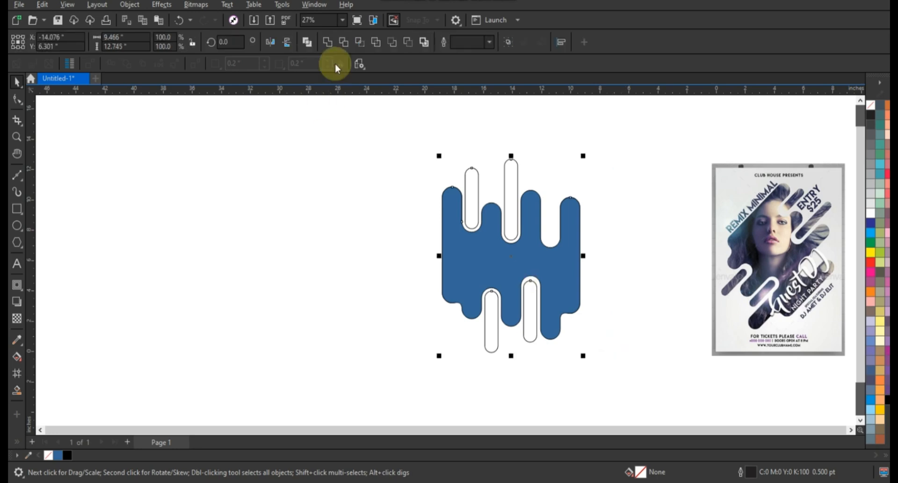
key(ctrl+l)
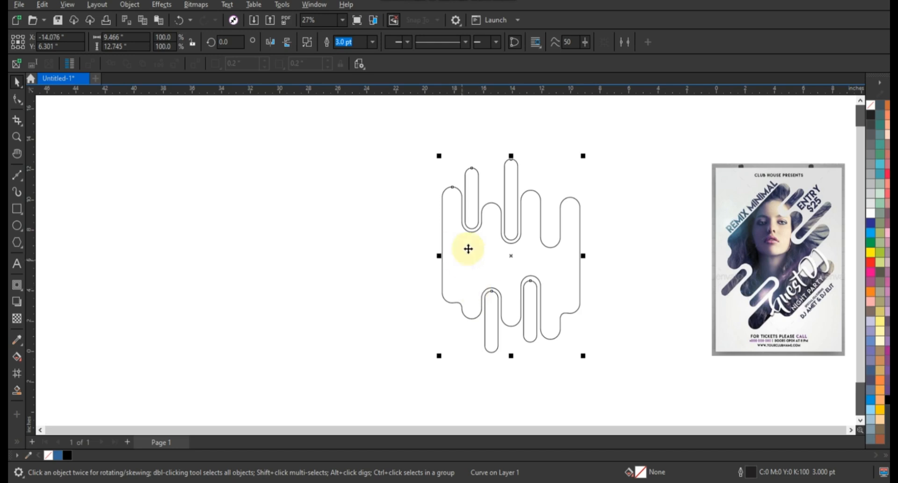
- Shorten the two upper narrow strips slightly at their rounded tops, the left one by about 0.6 in
click(17, 98)
drag(495, 147, 517, 176)
drag(464, 154, 478, 179)
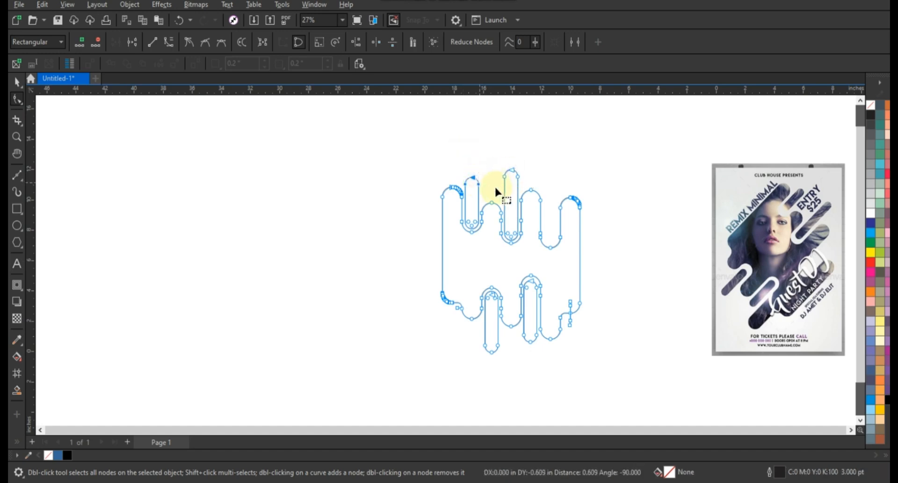
click(17, 83)
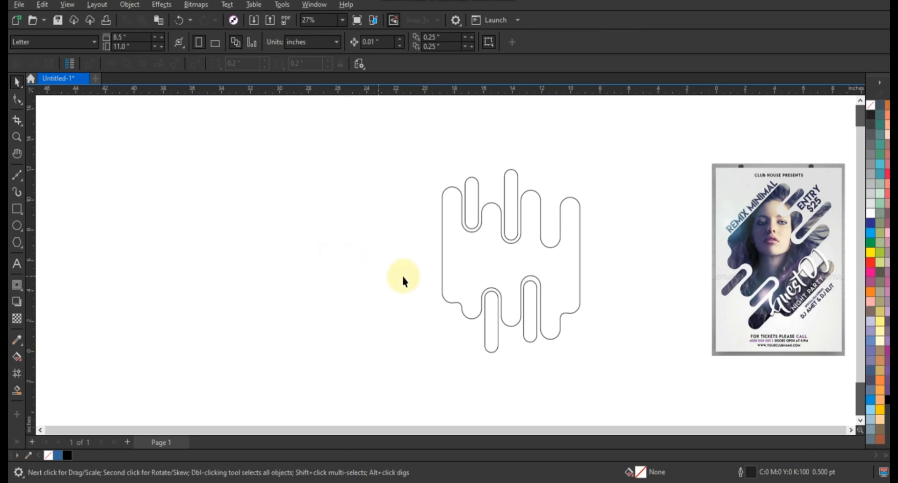
- Draw a portrait rectangle around the combined shape, about 13.6 in wide and 19.7 in high
click(17, 208)
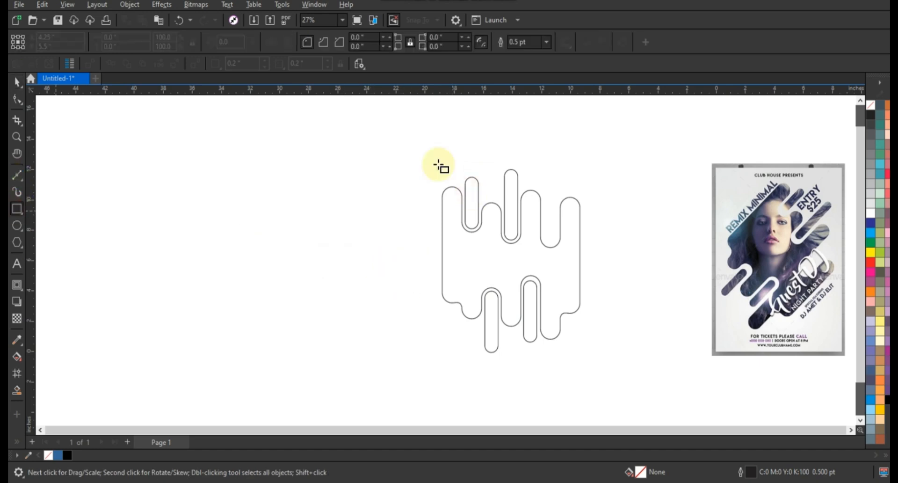
drag(408, 129, 450, 229)
drag(494, 323, 603, 413)
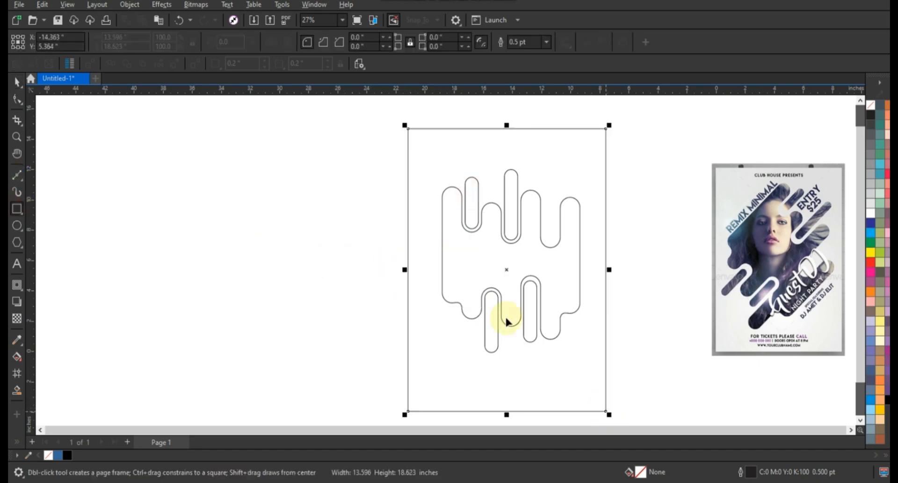
scroll(473, 256, down, 1)
drag(498, 159, 497, 148)
click(17, 82)
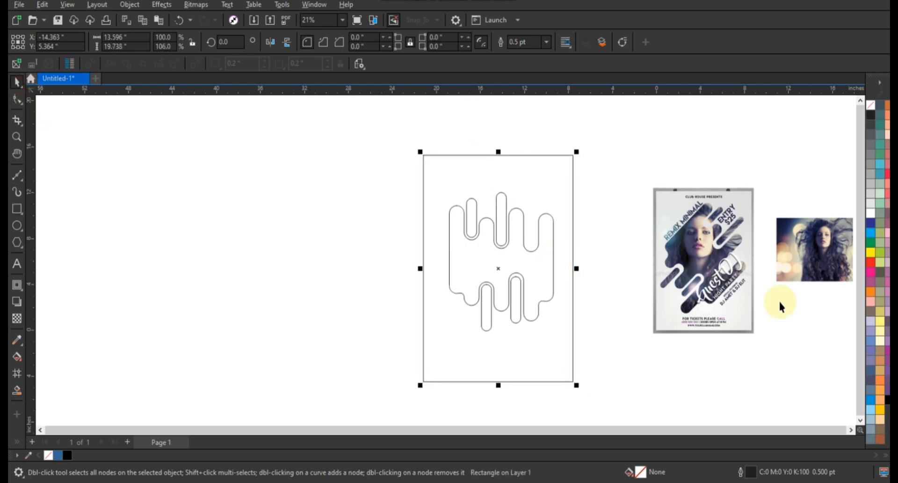
- Give the rectangle a 10% black fill behind the strip shape, and fill the strip shape with white
click(872, 210)
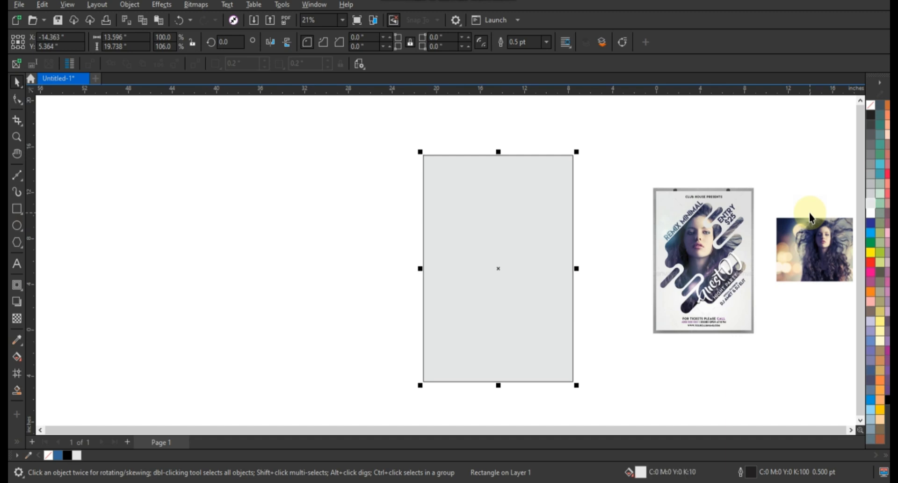
key(shift+Page_Down)
click(503, 263)
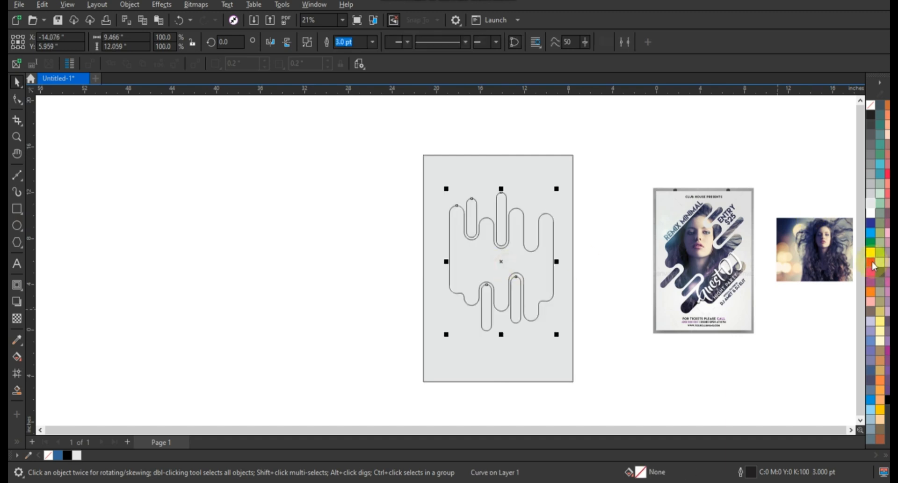
click(872, 214)
- Rotate the white strip shape to 315 degrees and scale it up to about 103%
click(547, 353)
key(shift+F2)
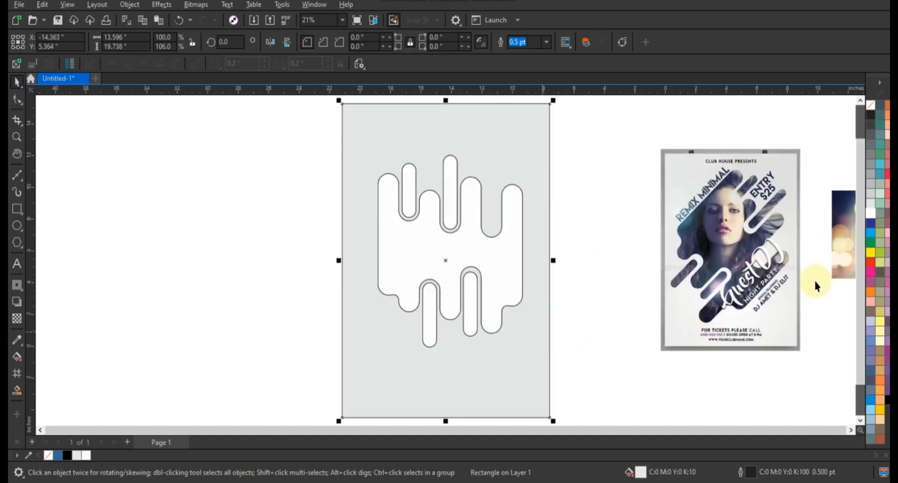
click(816, 276)
click(504, 262)
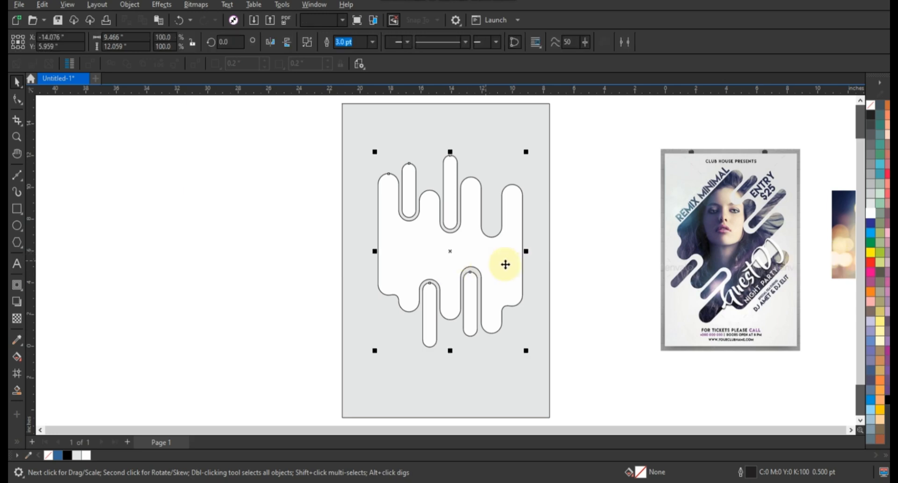
click(503, 260)
mouse_move(524, 355)
mouse_down()
mouse_move(459, 357)
mouse_move(449, 349)
mouse_move(466, 328)
mouse_up()
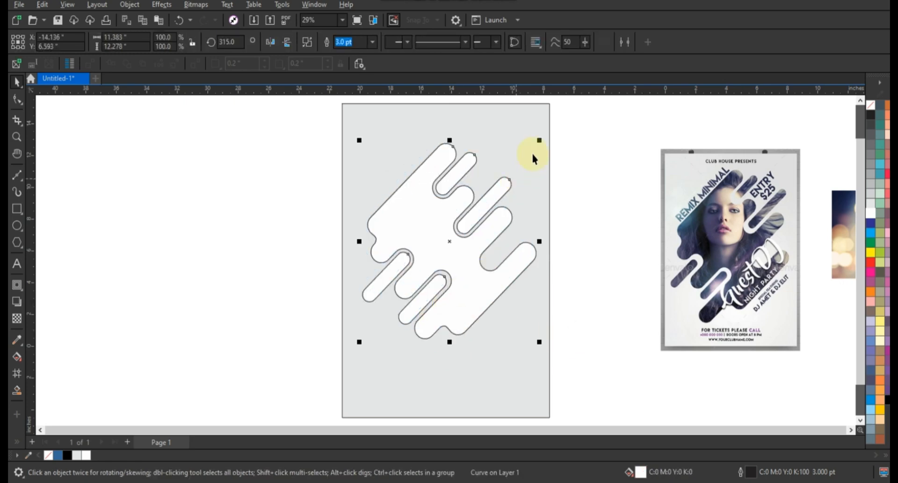
drag(541, 142, 544, 139)
- Center the rotated strip shape horizontally on the grey rectangle
shift+click(519, 140)
key(c)
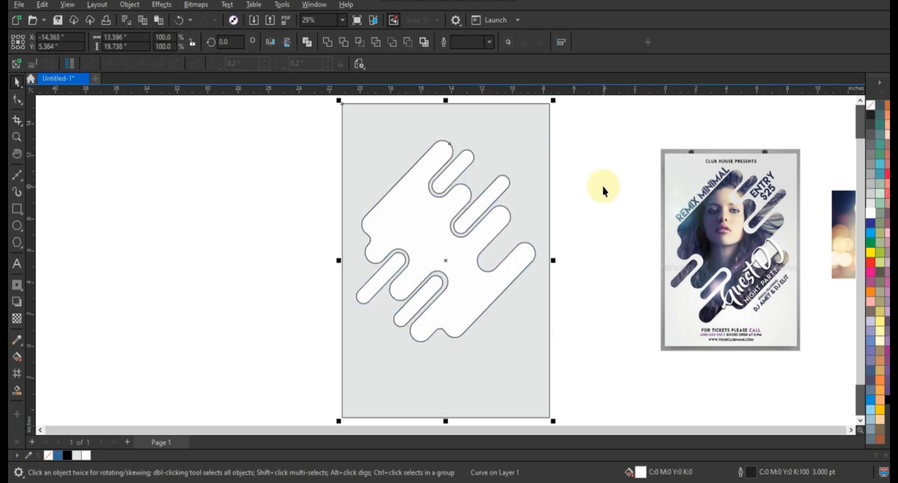
click(602, 184)
- Remove the strip shape's fill and move the portrait photo onto the lower part of its outline
click(496, 203)
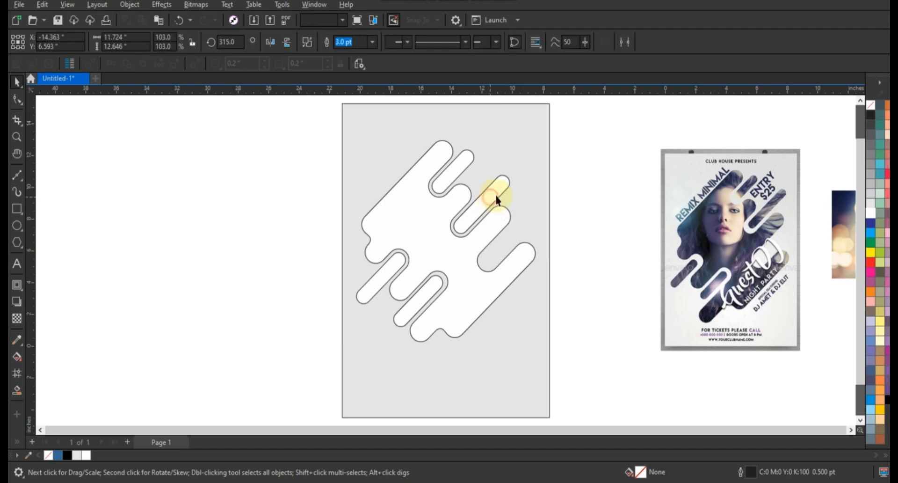
click(871, 104)
drag(832, 226, 384, 305)
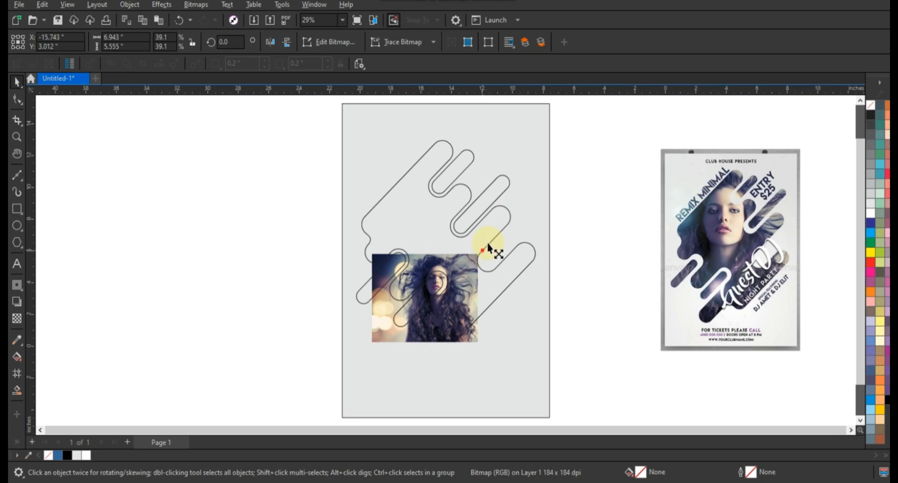
- Scale the portrait photo to about 89% (about 15.87 inches wide) and position it so the face sits within the strip outline
drag(488, 246, 582, 168)
drag(327, 339, 315, 307)
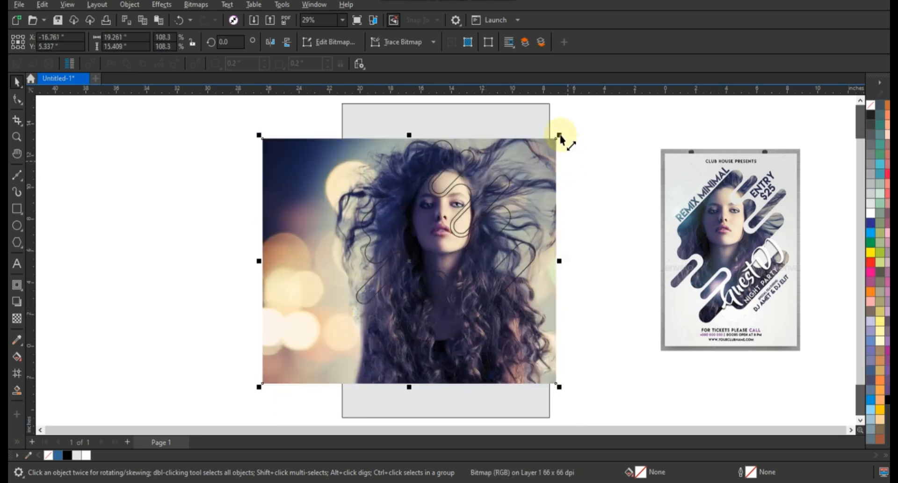
drag(560, 136, 537, 156)
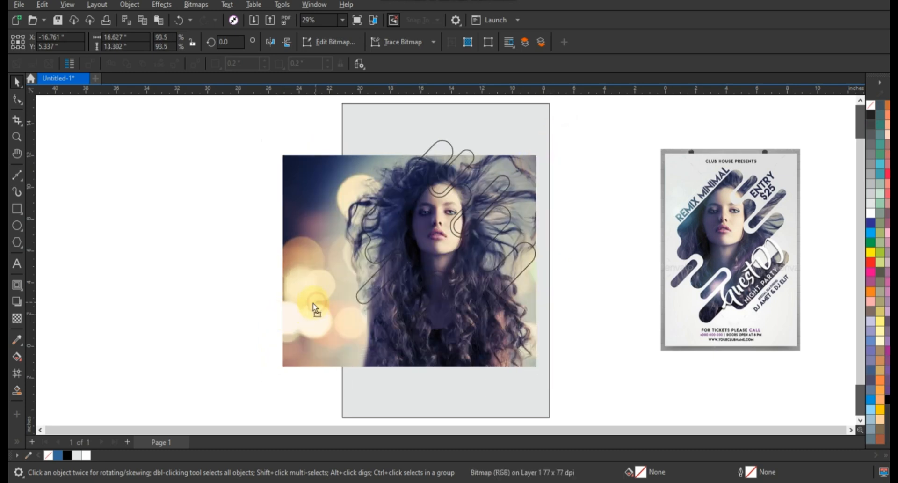
drag(313, 303, 323, 312)
mouse_move(266, 376)
mouse_down()
mouse_move(276, 380)
mouse_move(274, 368)
mouse_up()
drag(311, 336, 313, 336)
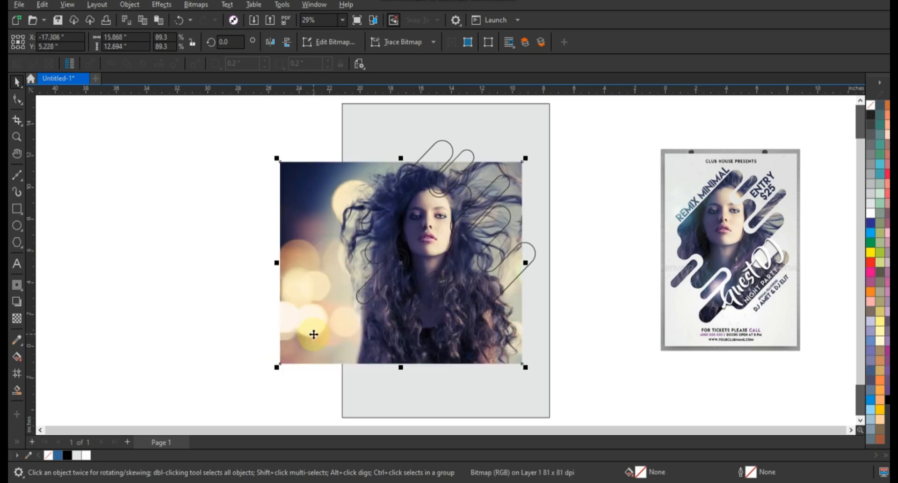
- Create mirrored copies of the portrait photo, one flipped horizontally beside its right edge and one flipped vertically above it
click(313, 336)
click(335, 283)
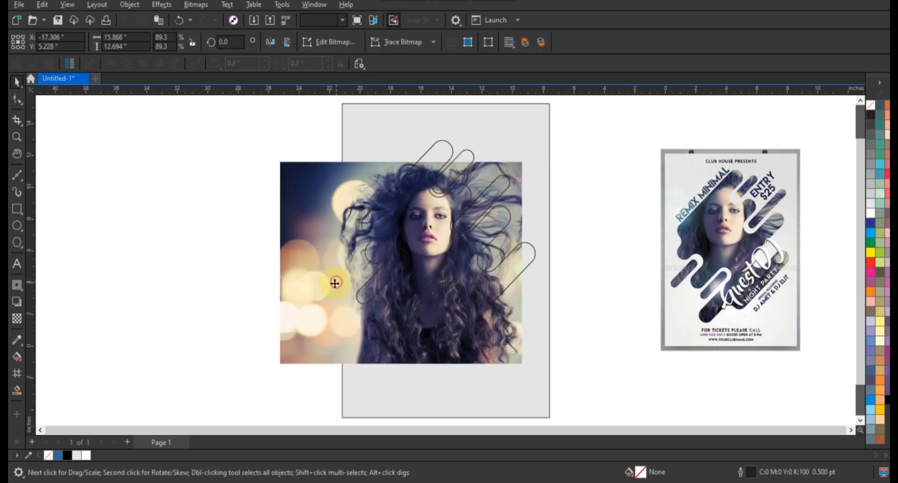
drag(278, 263, 558, 284)
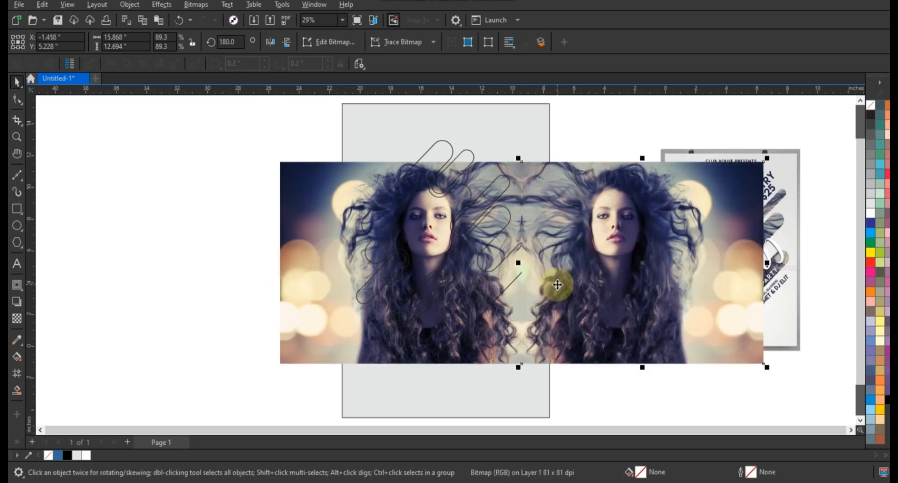
click(482, 348)
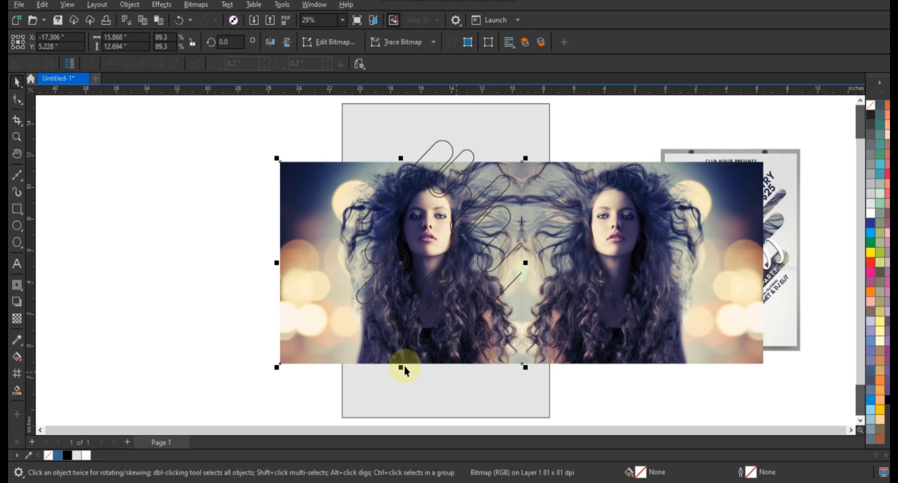
drag(404, 368, 405, 150)
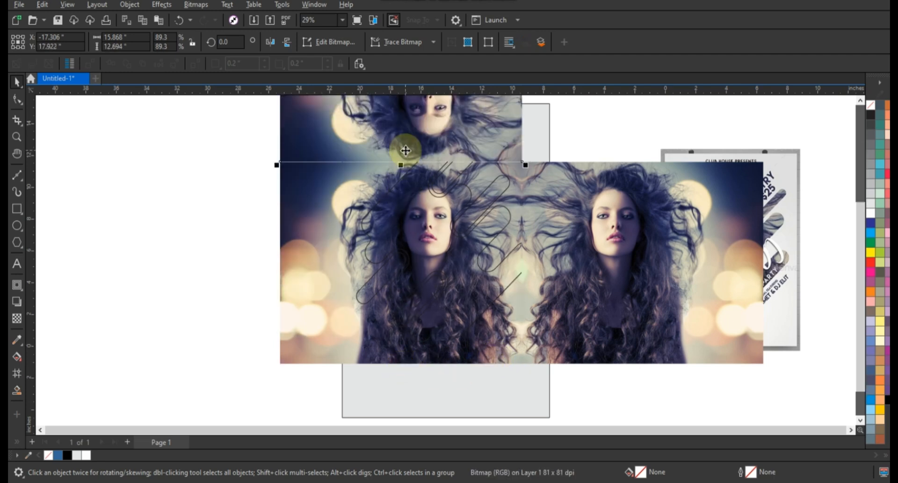
- Select all three portrait photos and PowerClip them inside the diagonal strip outline
shift+click(546, 203)
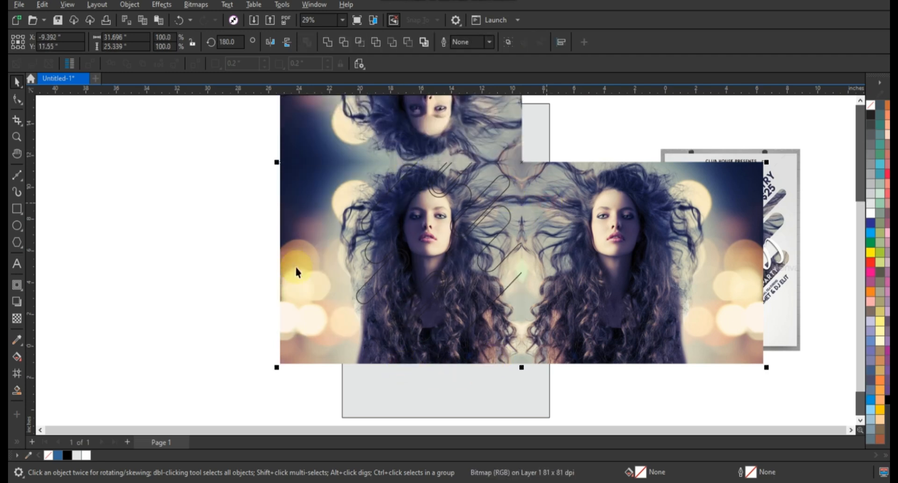
shift+click(296, 266)
right_click(296, 266)
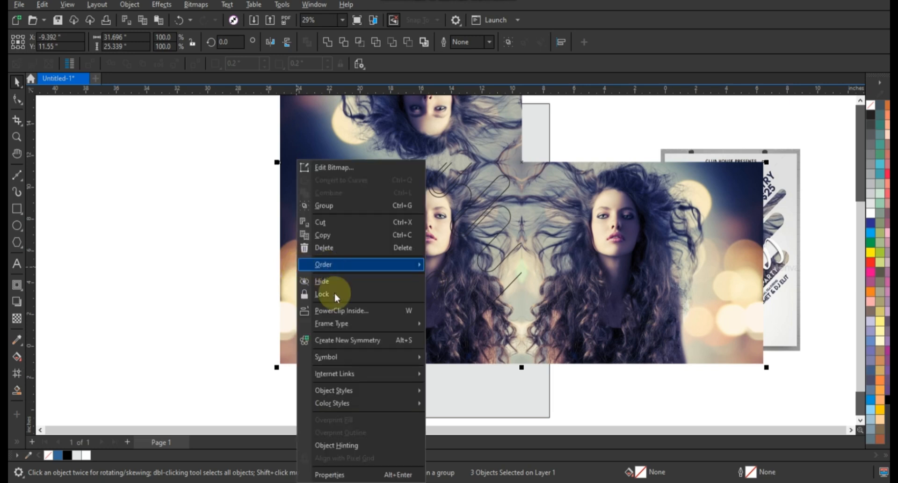
click(344, 311)
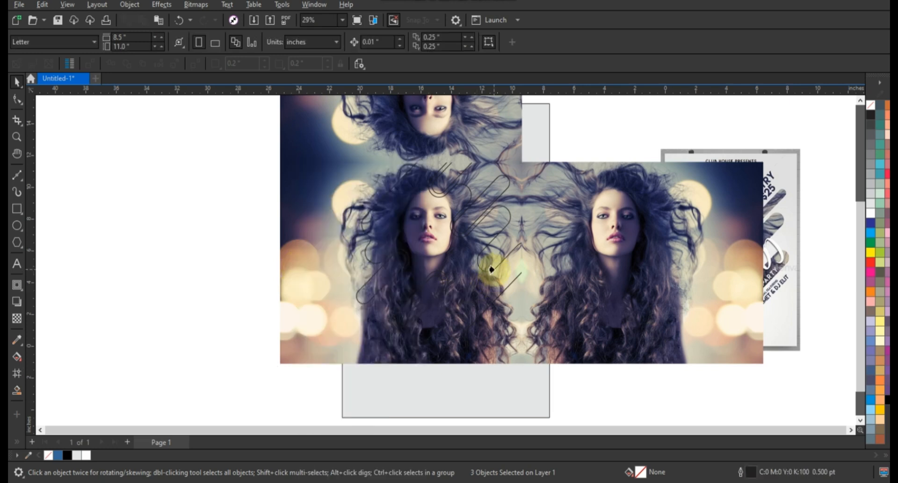
click(491, 269)
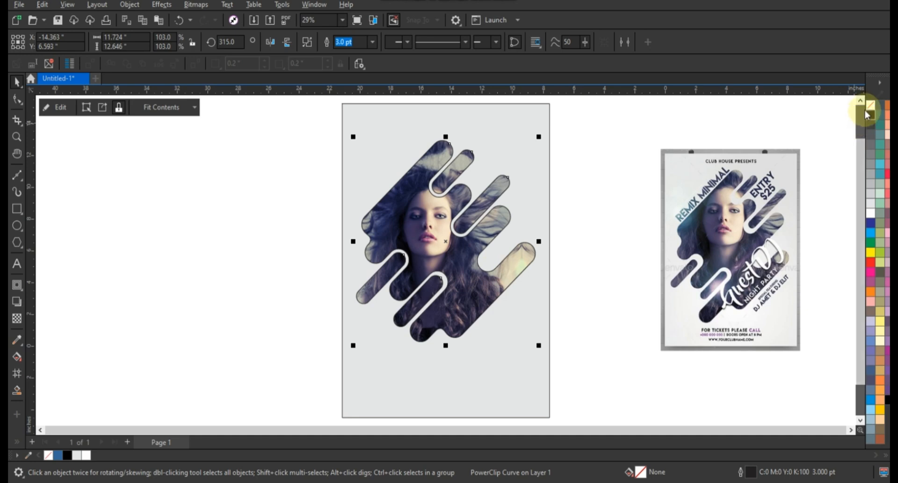
- Remove the outline from the photo-filled strip shape
right_click(867, 115)
click(837, 114)
click(579, 162)
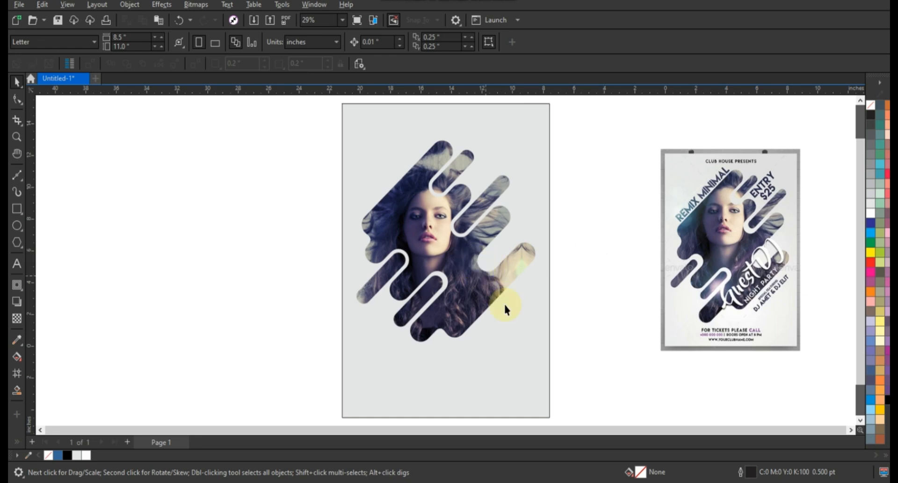
- Apply a vertical linear fountain fill to the page rectangle, running from 10% black near the upper edge down to white
click(511, 340)
key(g)
drag(468, 173, 461, 359)
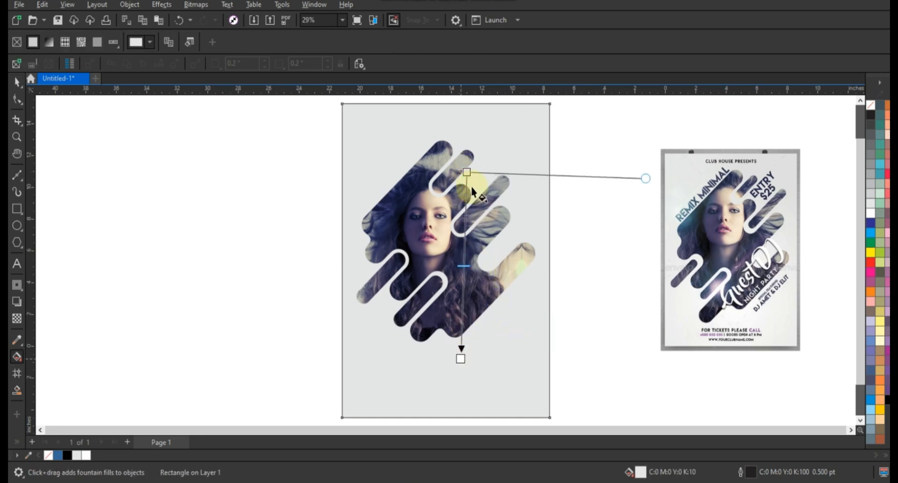
drag(468, 173, 467, 131)
click(460, 358)
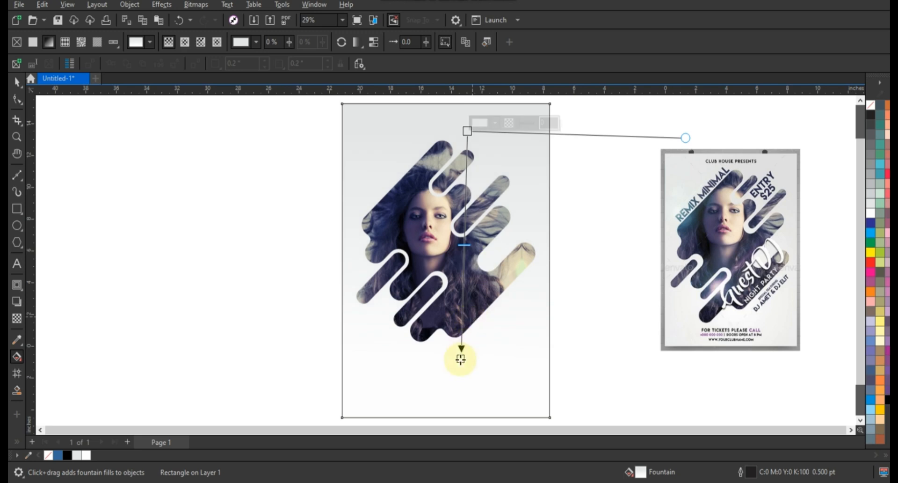